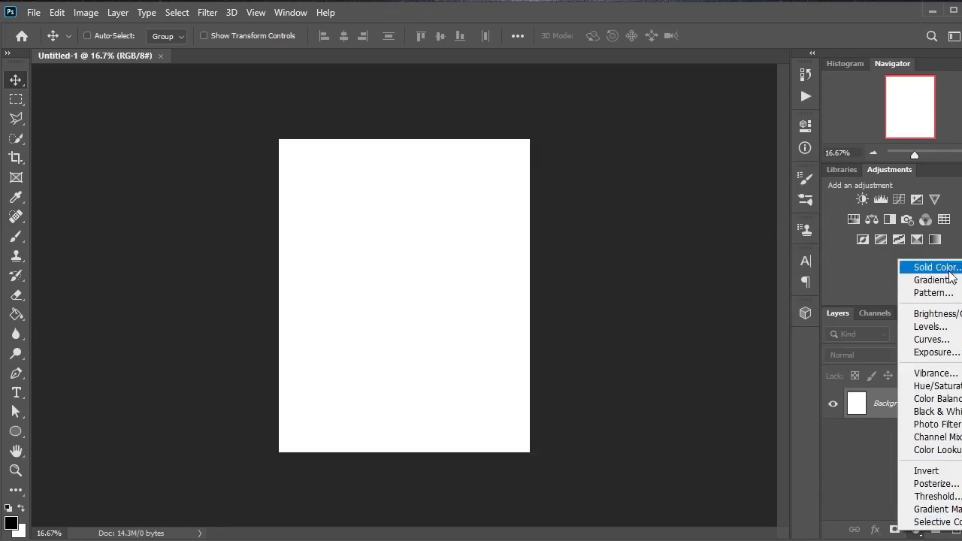
Step: Add a solid color fill layer over the background using the hex color 18a7f1
left_click(937, 268)
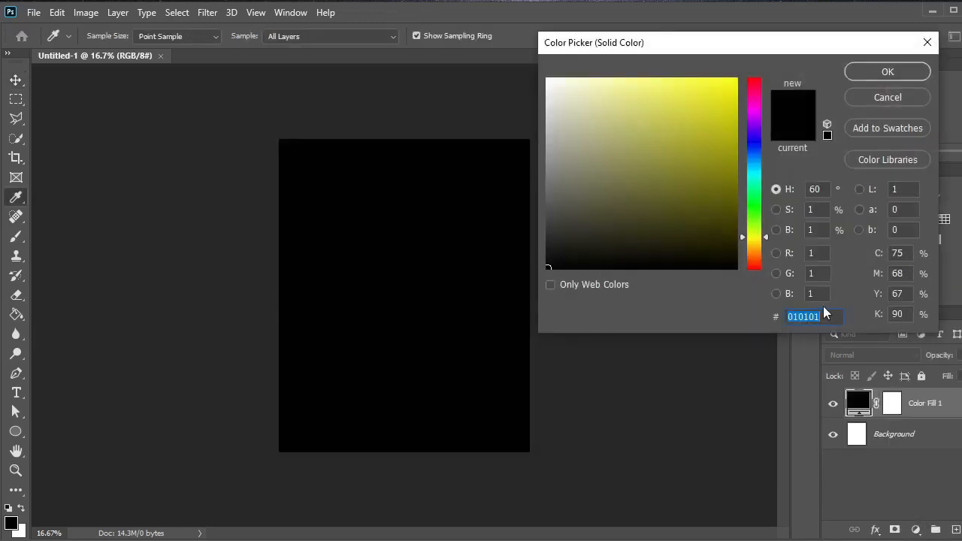
type("18a7f1")
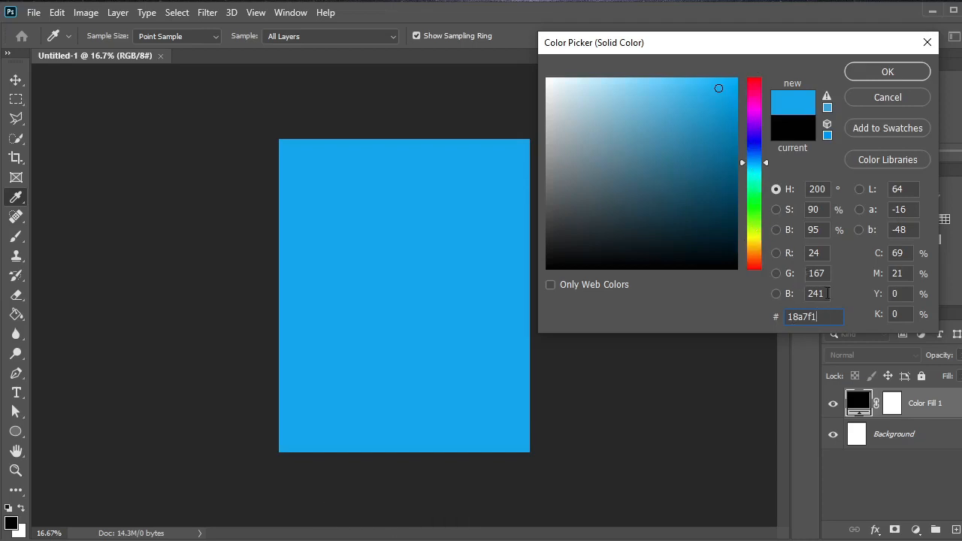
left_click(893, 69)
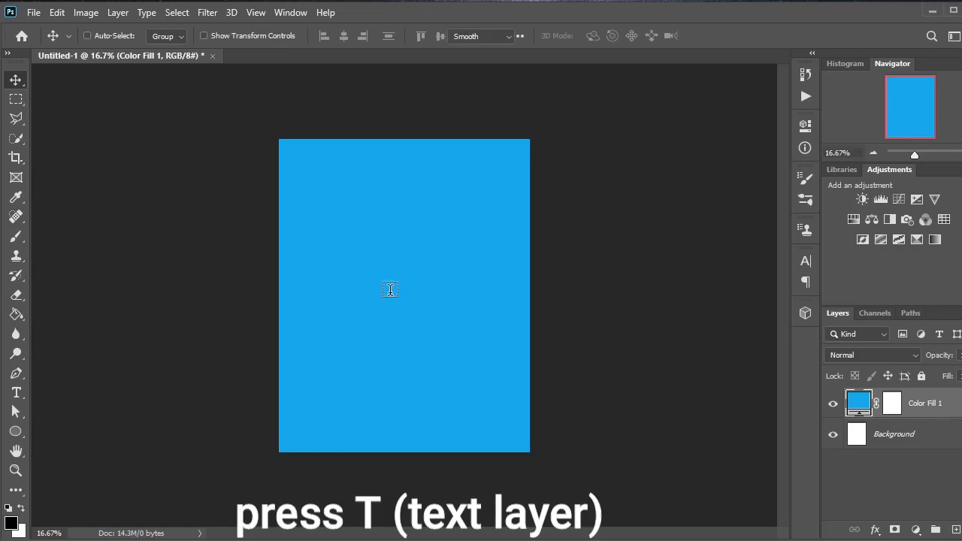
Step: Add a text layer with the letter S in black Long Shot Regular at 105 pt near the canvas centre
key("t")
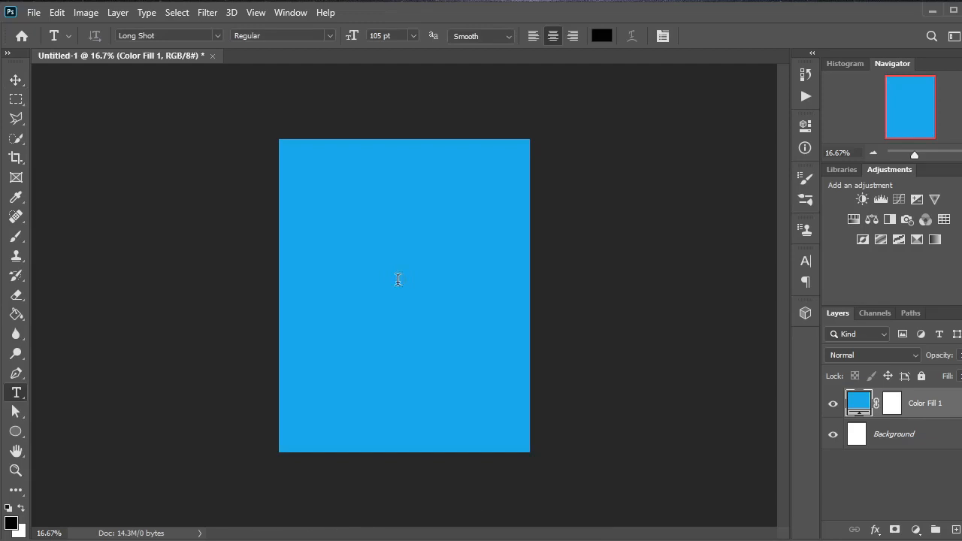
left_click(398, 280)
key("BackSpace")
type("S")
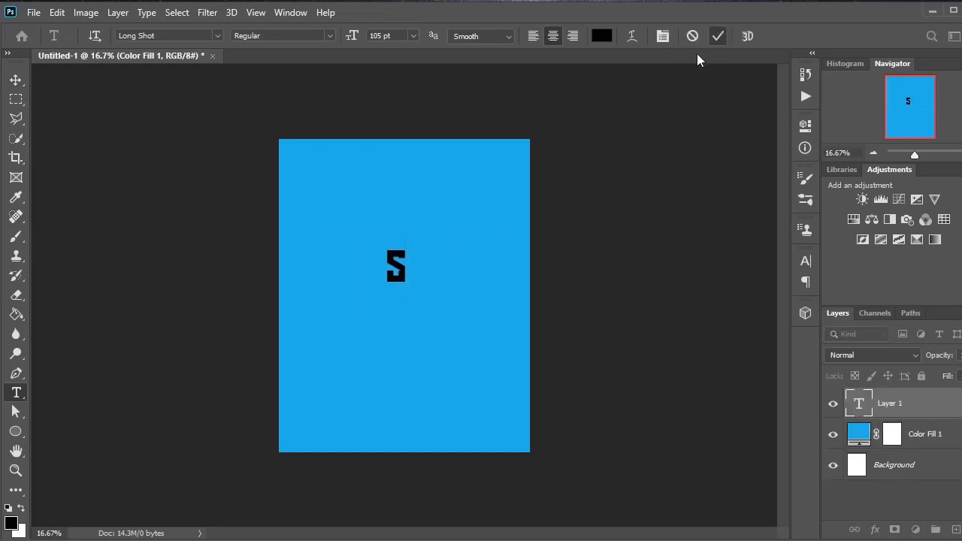
key("ctrl+Return")
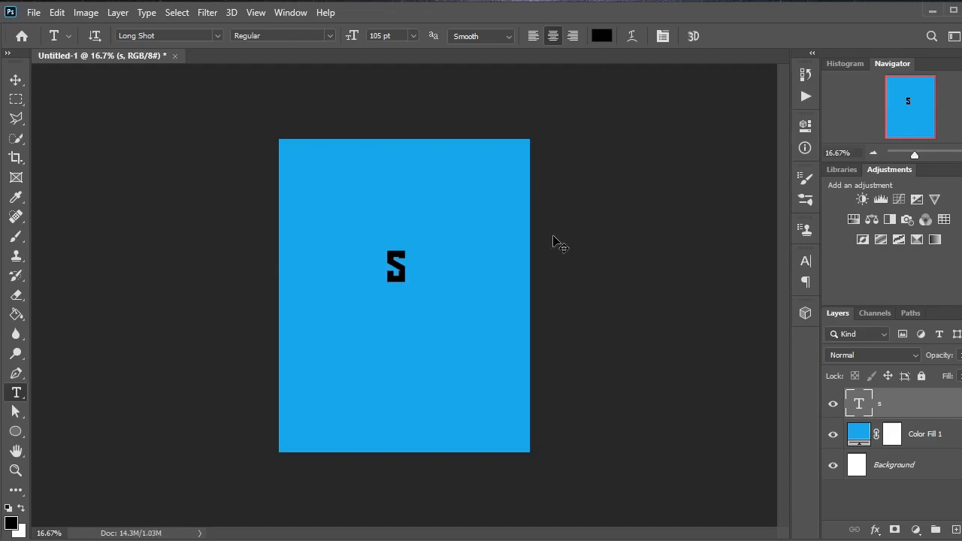
Step: Enlarge the letter S to about 712% width and 641% height and centre it on the blue canvas
key("ctrl+t")
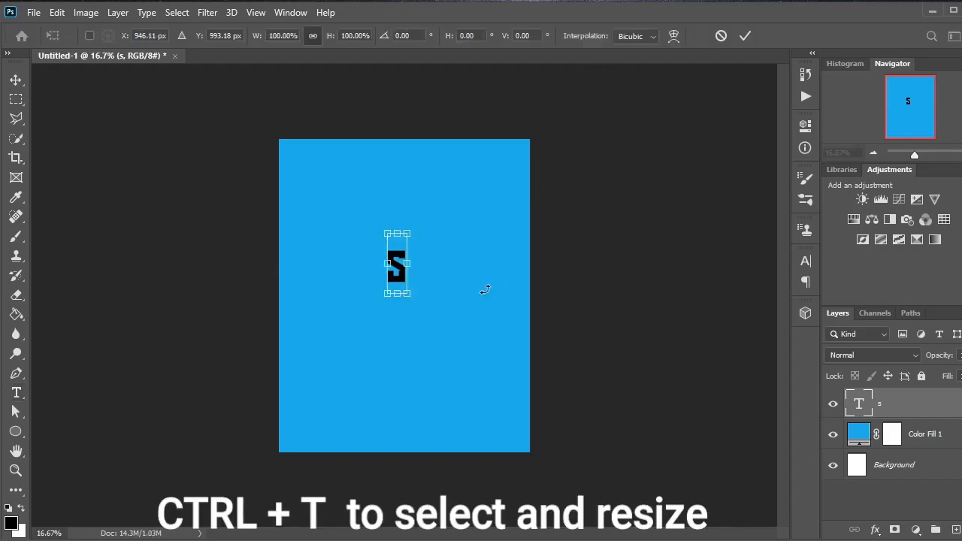
left_click_drag(404, 295, 534, 477)
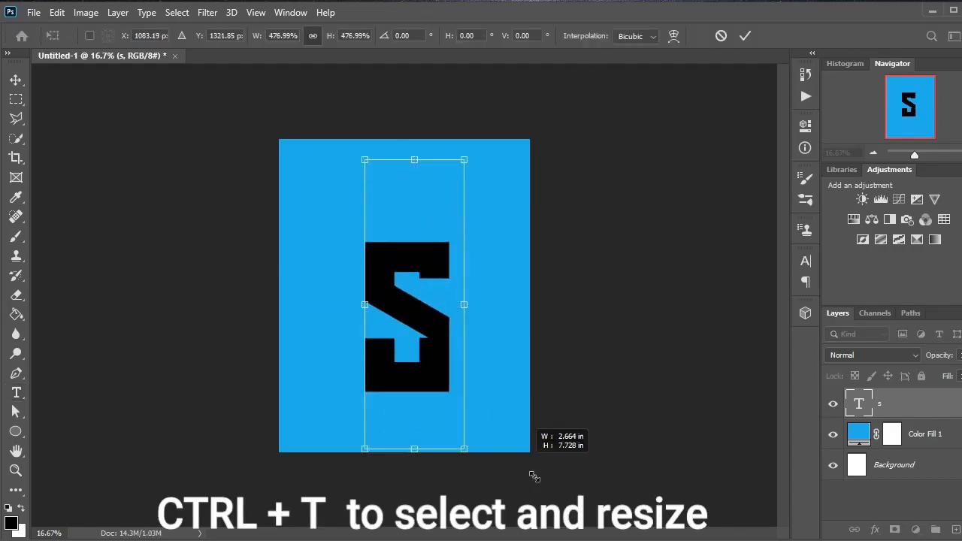
left_click_drag(453, 371, 443, 307)
left_click_drag(356, 289, 330, 294)
left_click_drag(494, 93, 501, 98)
key("ctrl+z")
key("ctrl+z")
mouse_move(353, 290)
left_mouse_down()
mouse_move(338, 299)
mouse_move(336, 289)
left_mouse_up()
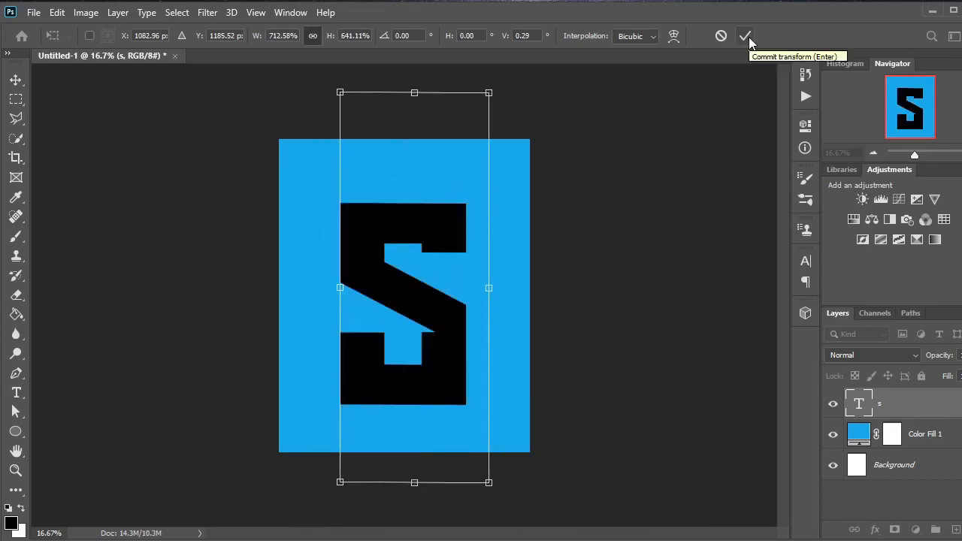
left_click(746, 36)
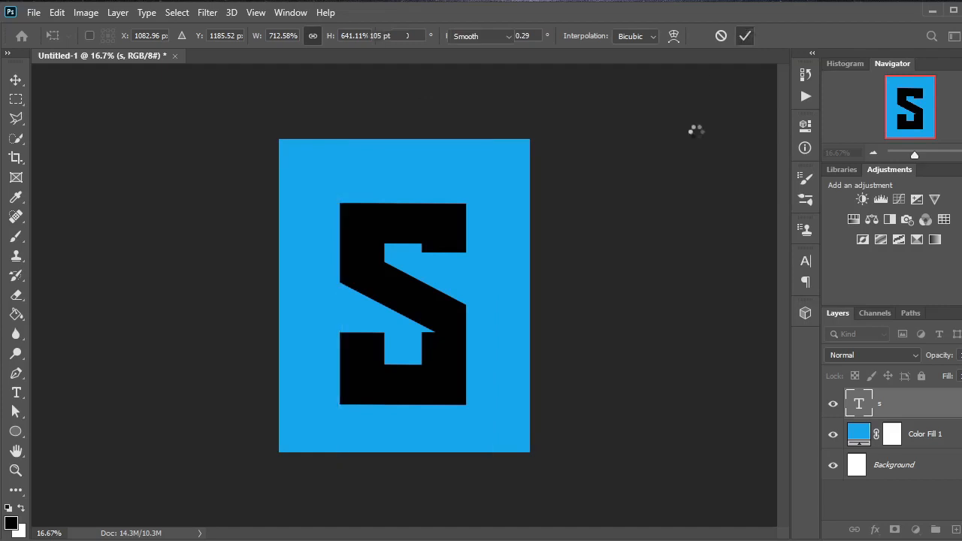
left_click(16, 79)
left_click_drag(397, 307, 394, 295)
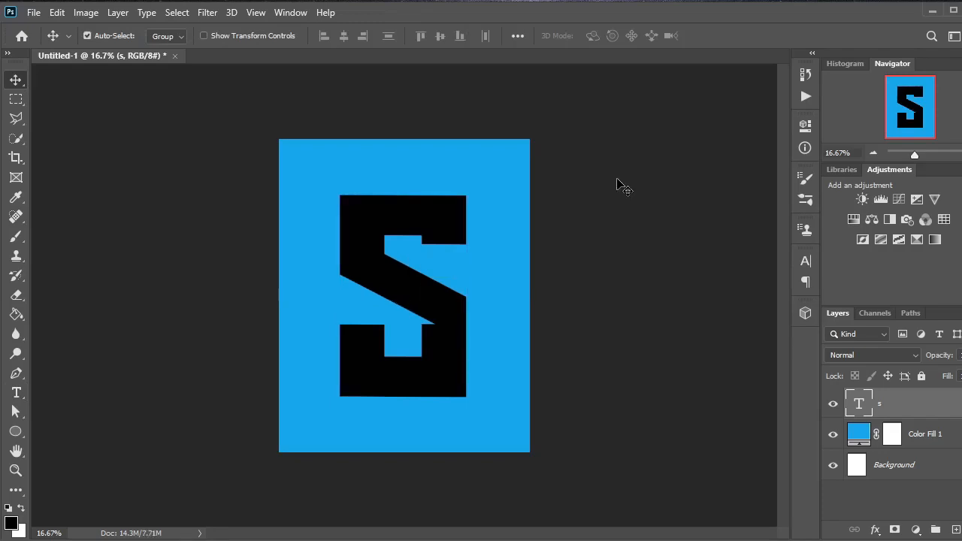
Step: Open the suriya bdy png image, copy the man's cutout onto the letter S in the poster document, and close the source image
key("ctrl+o")
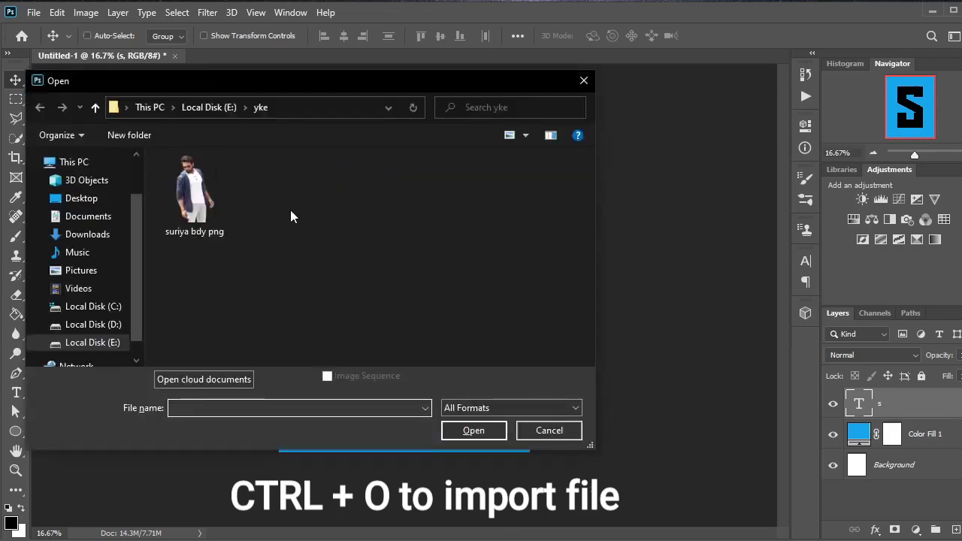
left_click(197, 197)
left_click(487, 431)
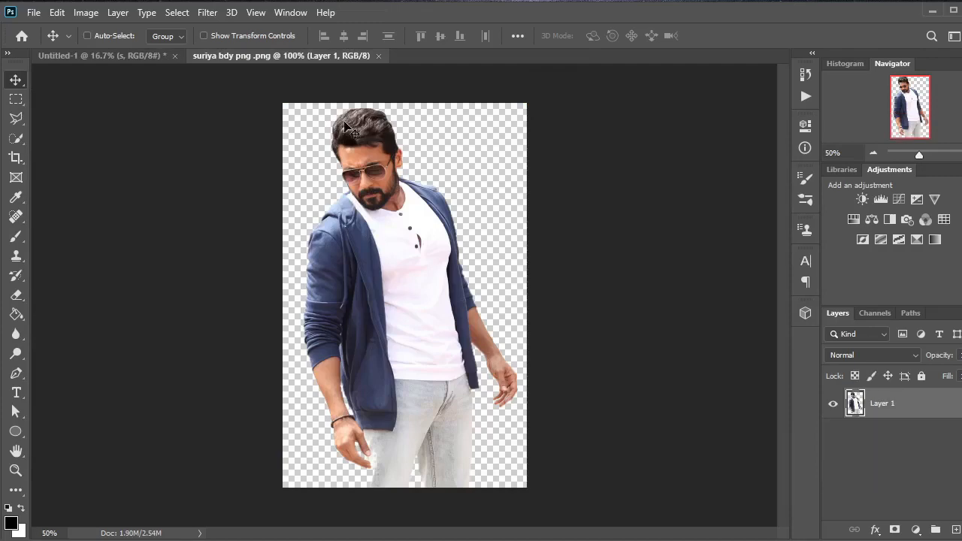
left_click_drag(330, 57, 434, 103)
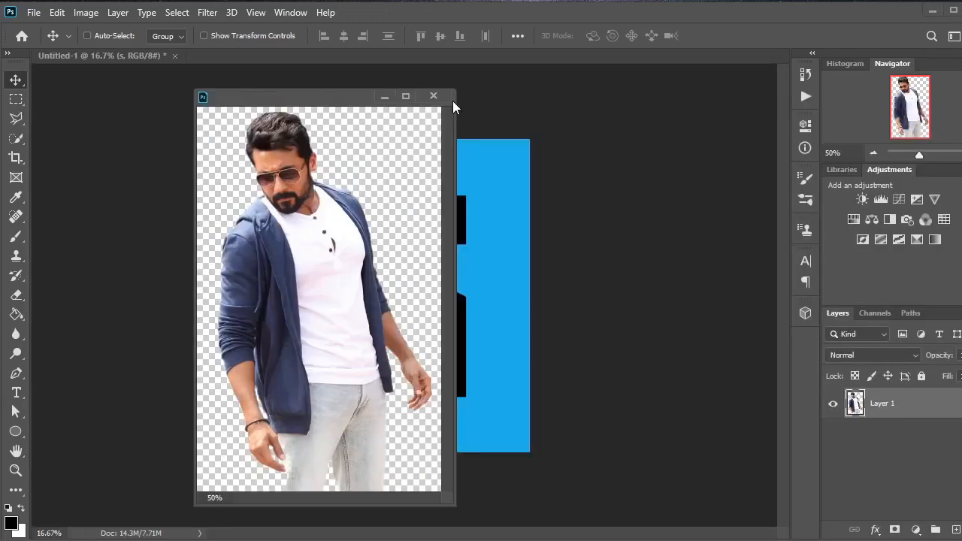
left_click_drag(360, 102, 694, 169)
left_click_drag(635, 293, 417, 254)
left_click(774, 162)
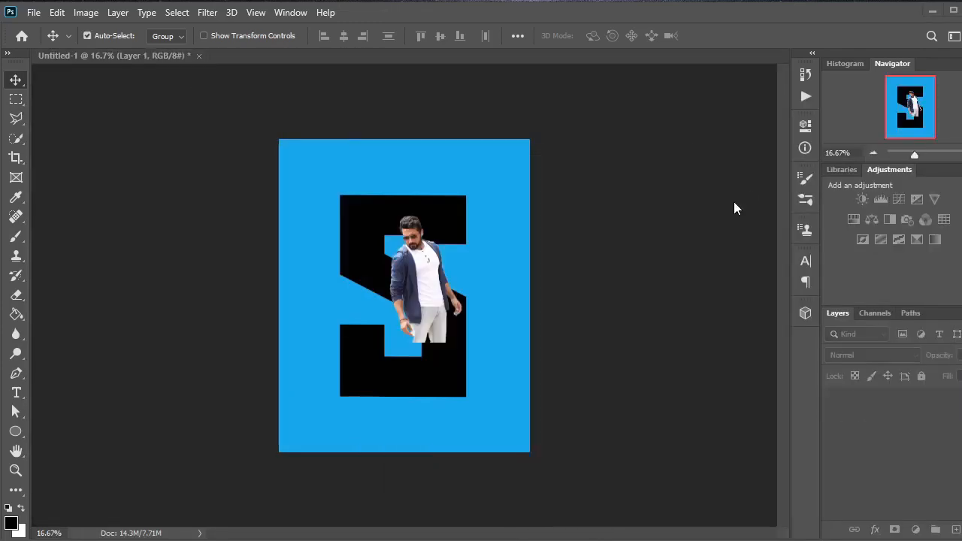
Step: Scale the man's cutout proportionally to about 206% and position it over the letter S with the head above the letter
key("ctrl+t")
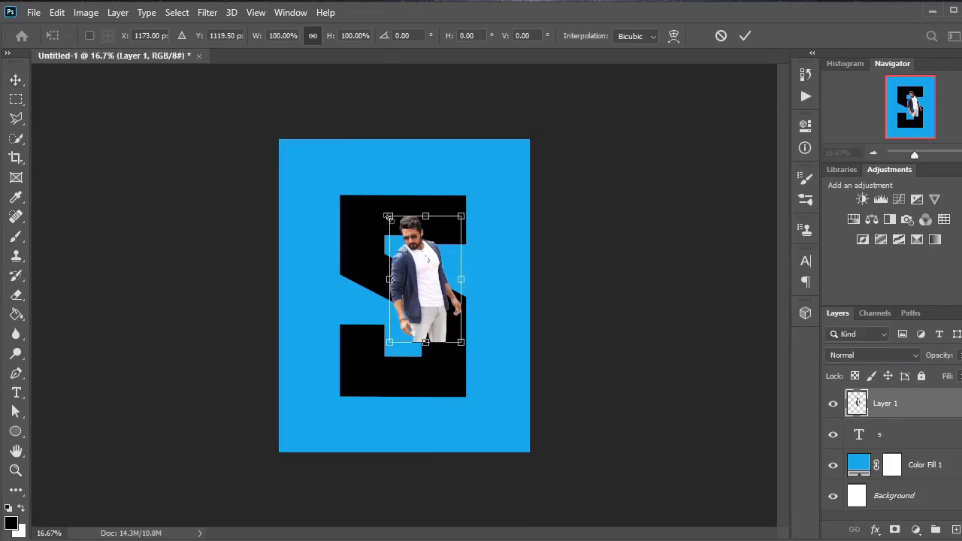
left_click_drag(388, 217, 360, 163)
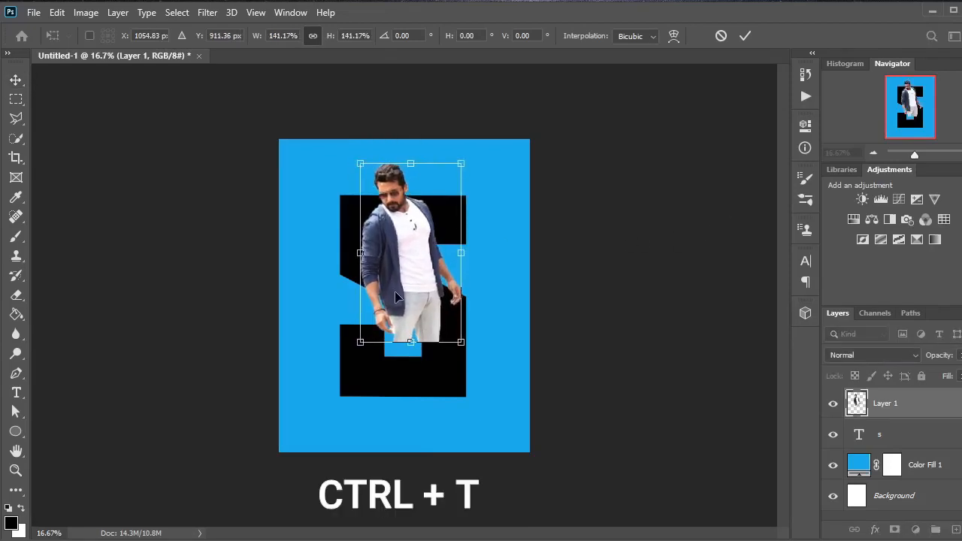
left_click_drag(462, 343, 488, 389)
left_click_drag(455, 381, 448, 382)
left_click_drag(356, 164, 348, 149)
left_click_drag(485, 391, 499, 409)
left_click_drag(466, 396, 471, 394)
key("ctrl+plus")
left_click_drag(319, 77, 317, 75)
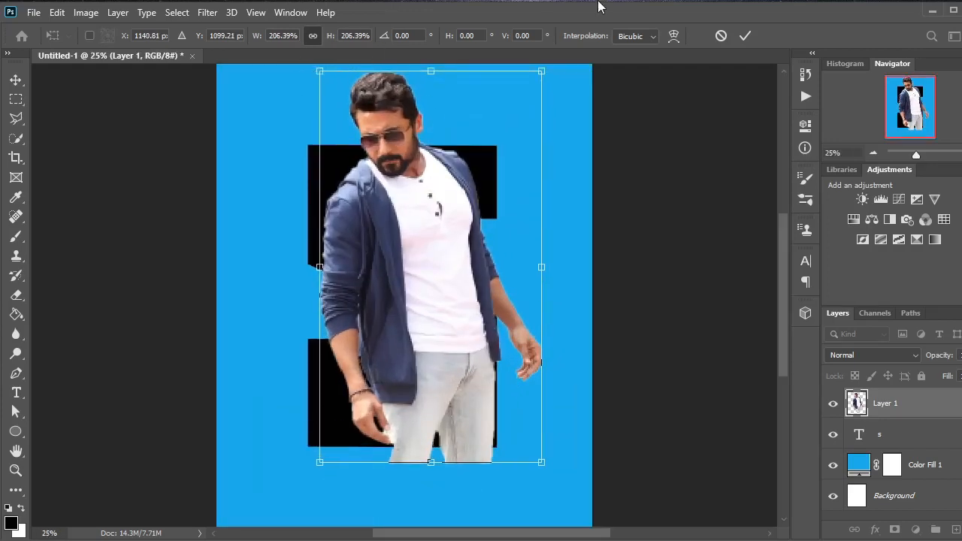
left_click(744, 37)
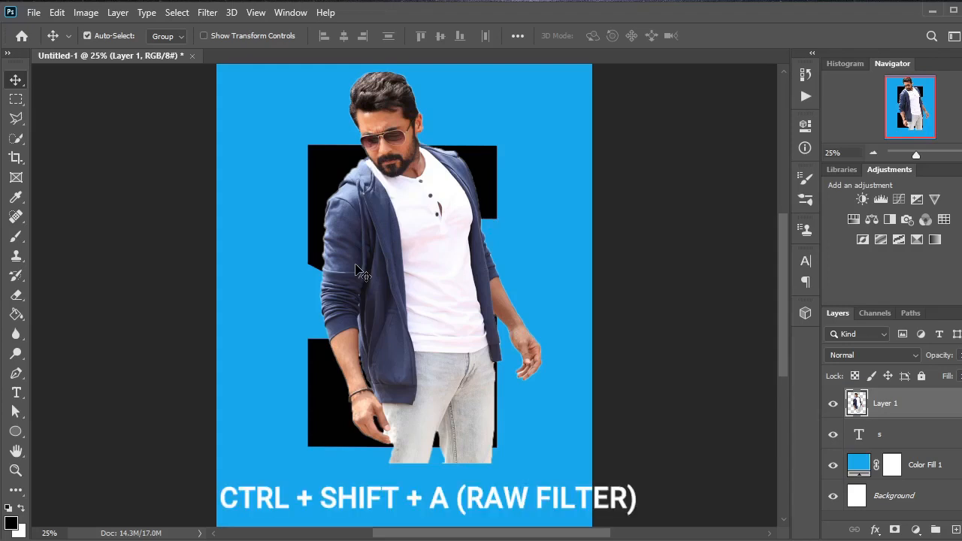
Step: Apply Camera Raw to the man's layer with a cooler temperature, more contrast, and slightly lower exposure, highlights, shadows, whites and blacks
key("ctrl+shift+a")
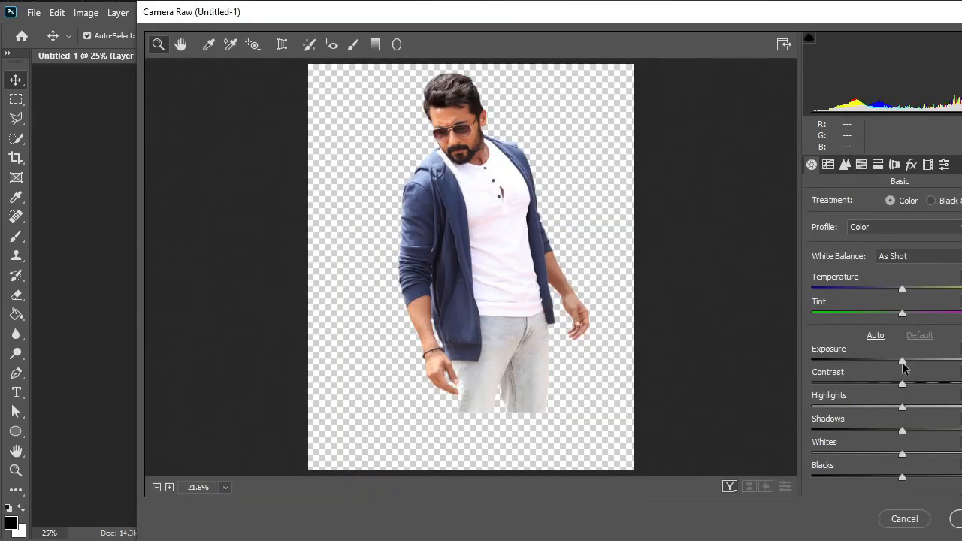
left_click_drag(902, 361, 899, 360)
scroll(907, 275, "down", 3)
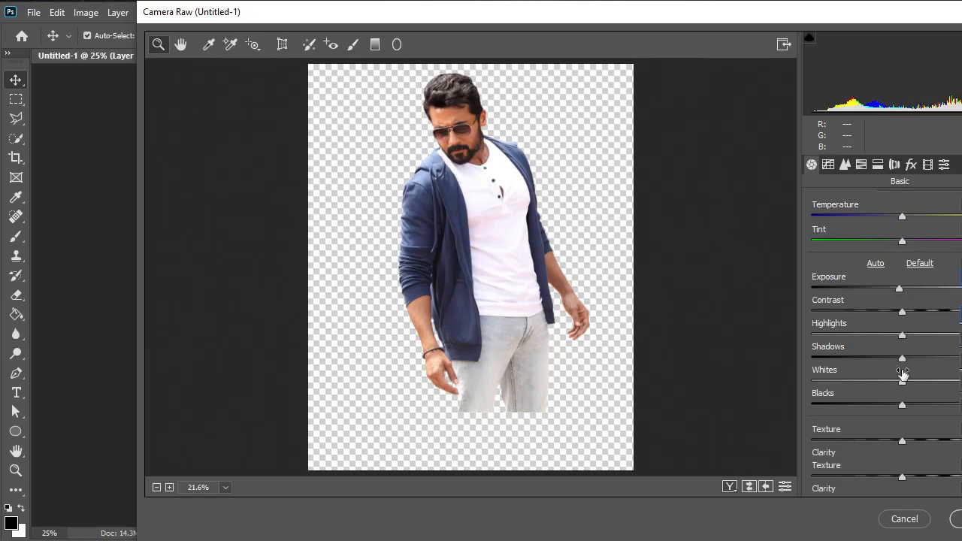
left_click_drag(906, 275, 897, 321)
scroll(895, 298, "down", 2)
left_click_drag(902, 343, 893, 343)
left_click_drag(902, 462, 912, 463)
scroll(902, 300, "up", 8)
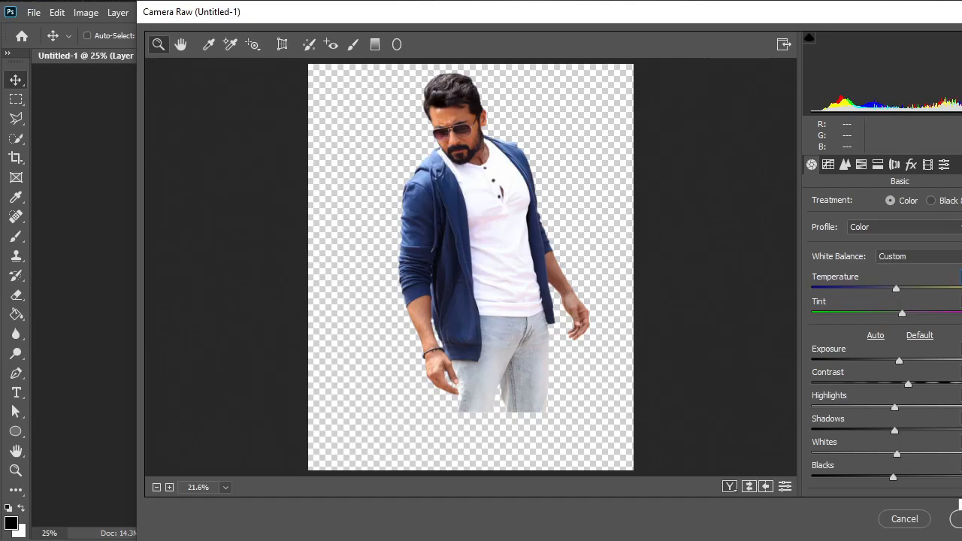
left_click(958, 519)
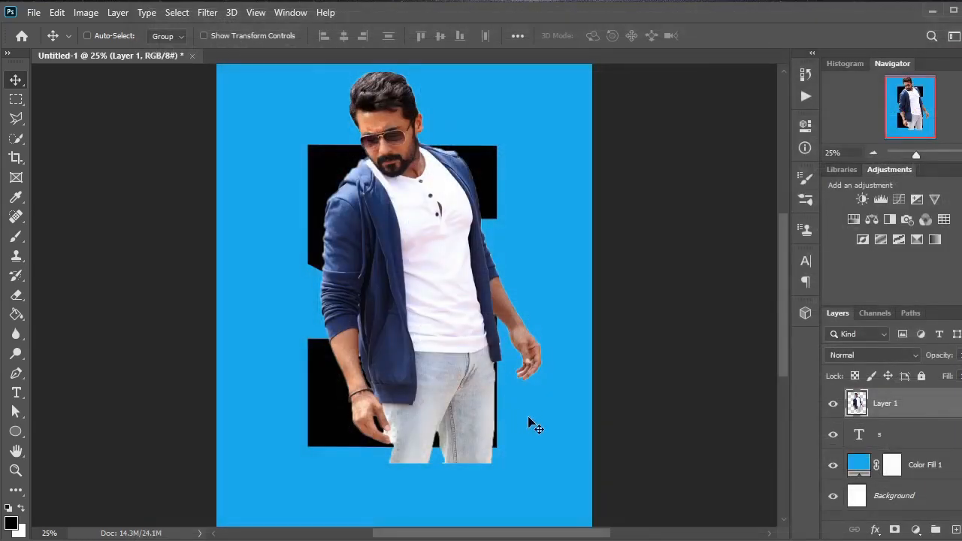
Step: Clip the man's layer to the letter S and add an unclipped duplicate of it with a layer mask
right_click(895, 406)
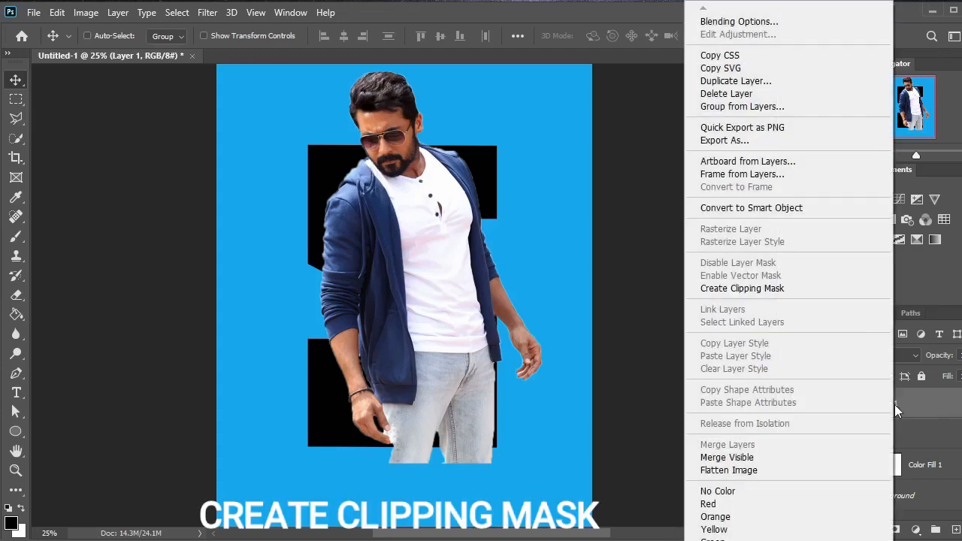
left_click(797, 292)
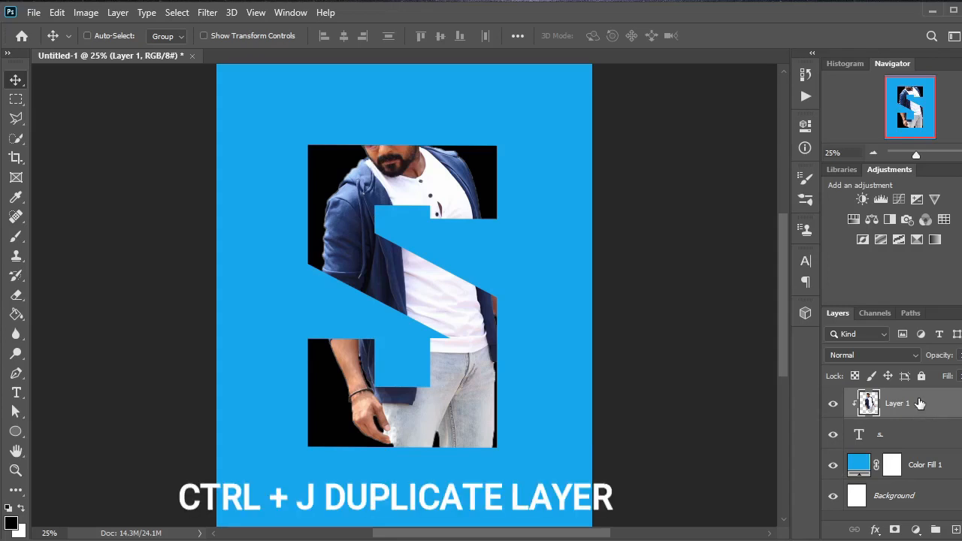
key("ctrl+j")
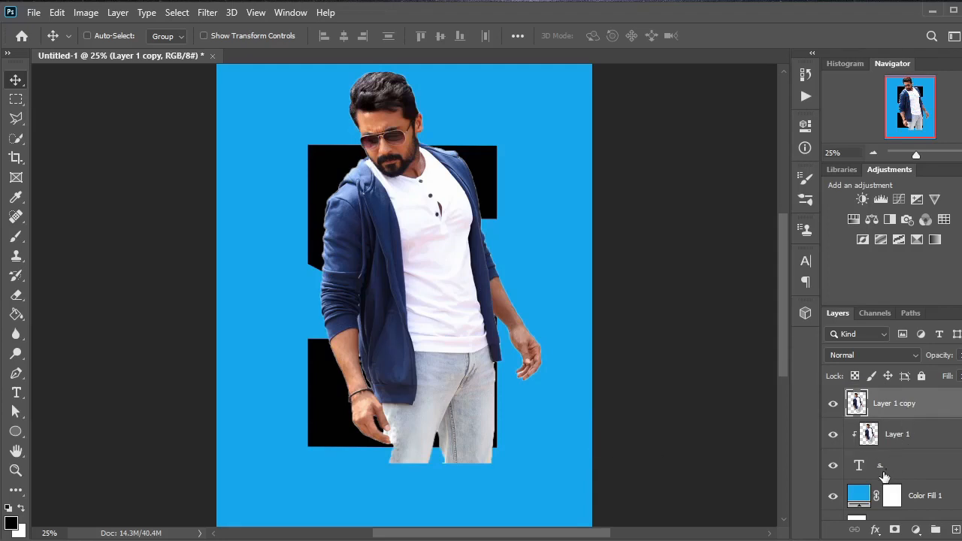
left_click(894, 530)
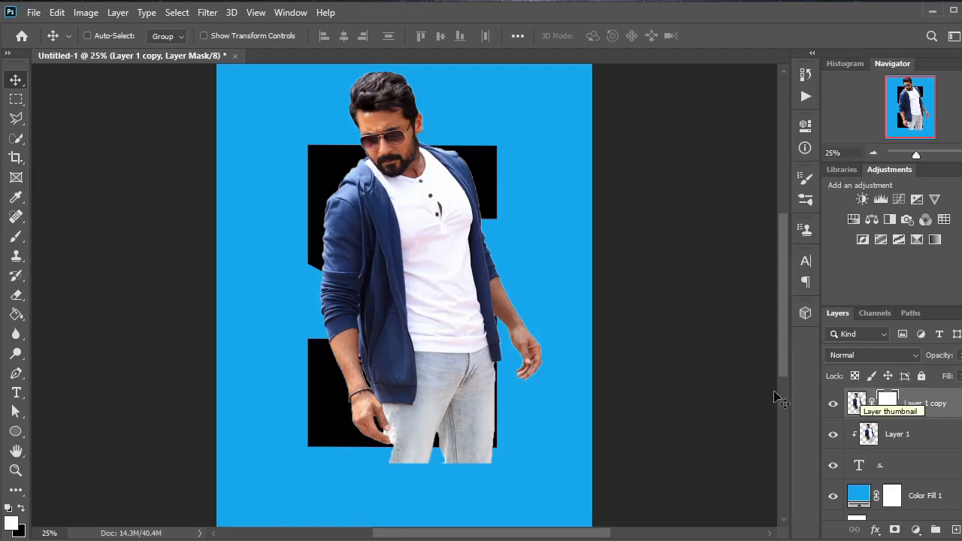
Step: Set up the Eraser with the Soft Round Pressure Opacity brush at a size of 202 px
key("e")
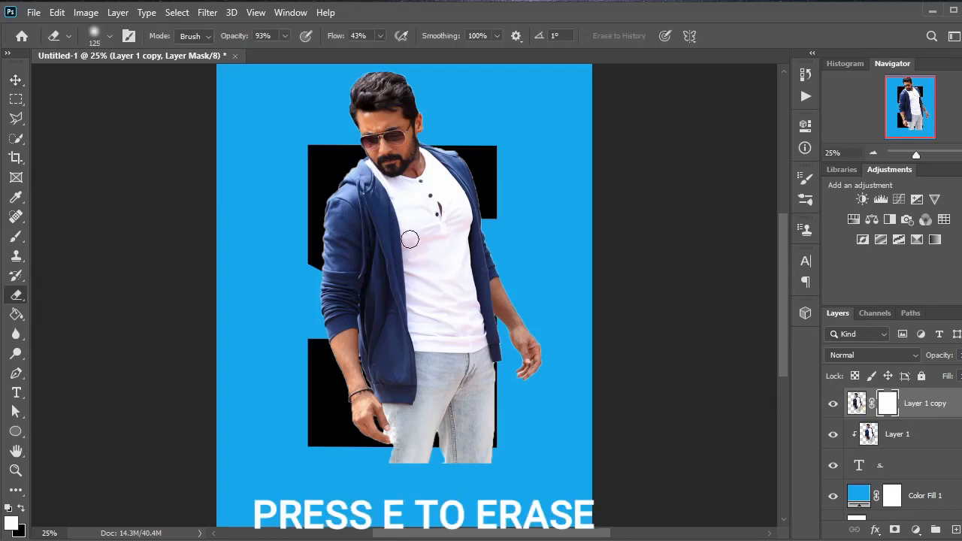
left_click(108, 38)
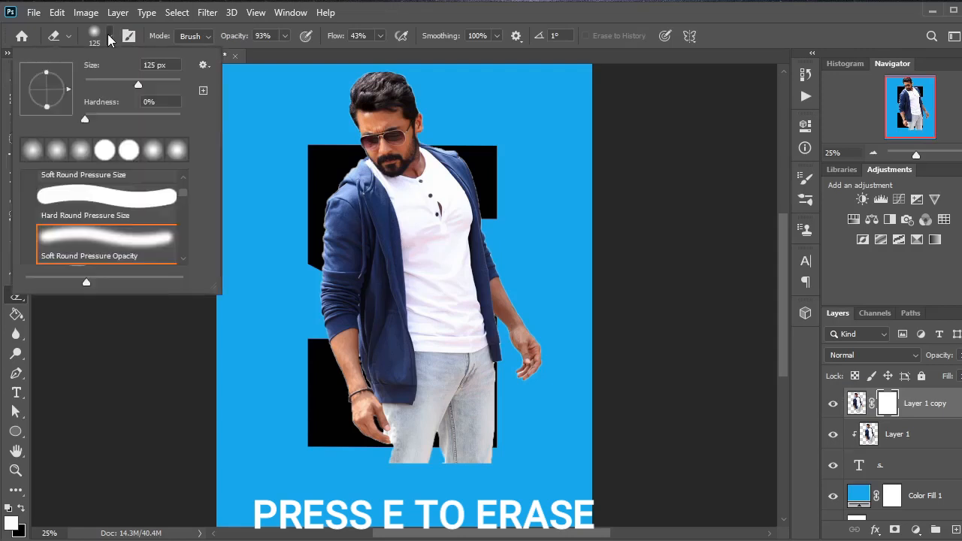
left_click(177, 117)
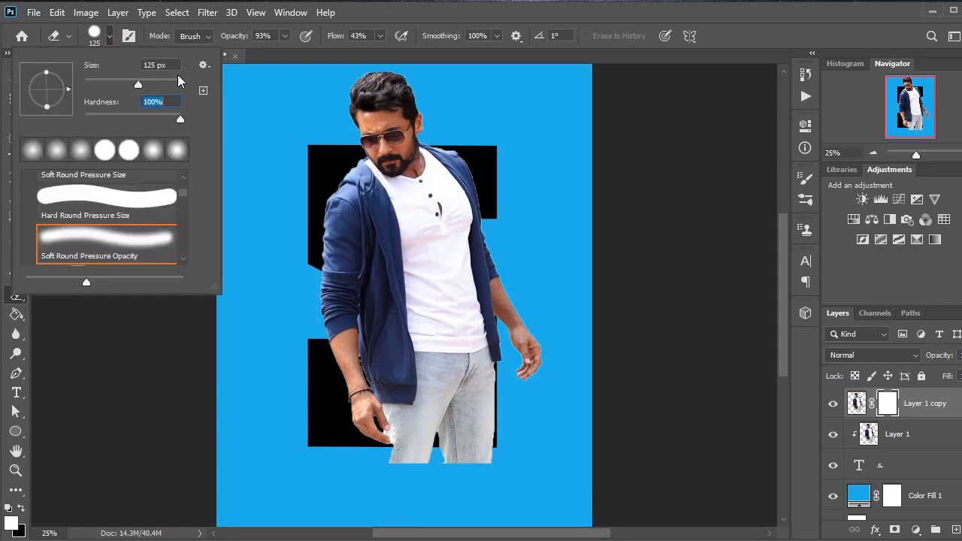
left_click_drag(179, 85, 160, 84)
left_click(109, 36)
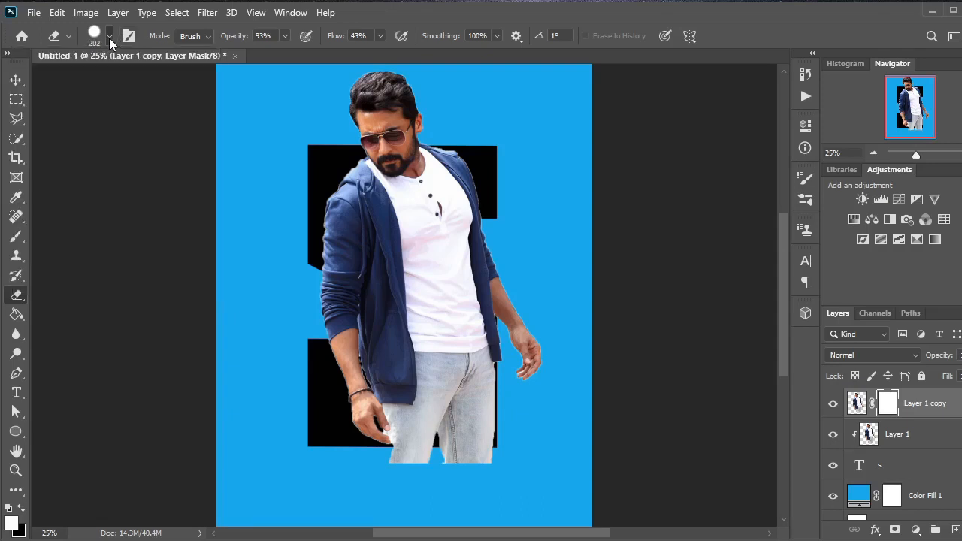
left_click(109, 36)
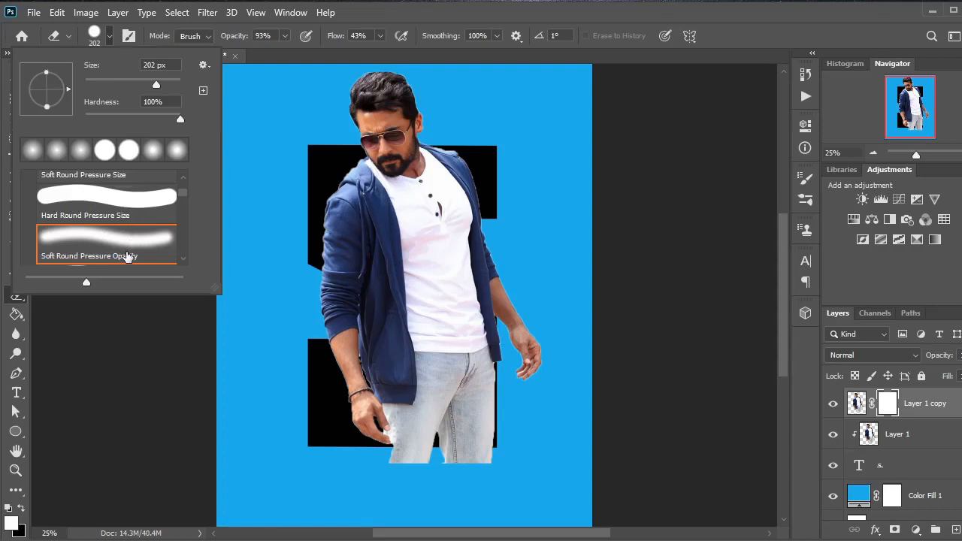
left_click(126, 252)
left_click(110, 36)
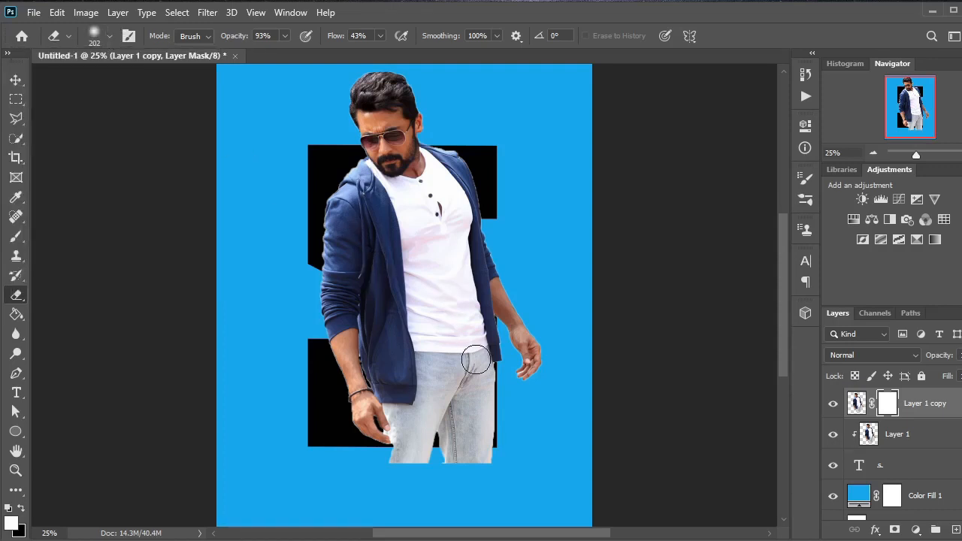
Step: Erase the unclipped duplicate's body parts outside the letter S on its mask, using a 600 px eraser raised to 100% opacity and flow
key("bracketright")
key("bracketright")
key("bracketright")
key("bracketright")
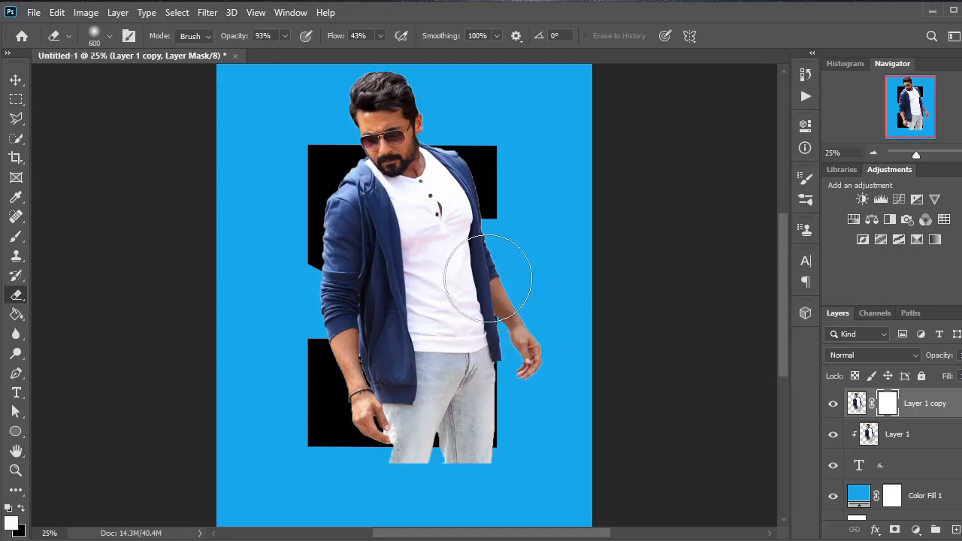
mouse_move(497, 258)
left_mouse_down()
mouse_move(547, 355)
mouse_move(506, 289)
mouse_move(537, 339)
left_mouse_up()
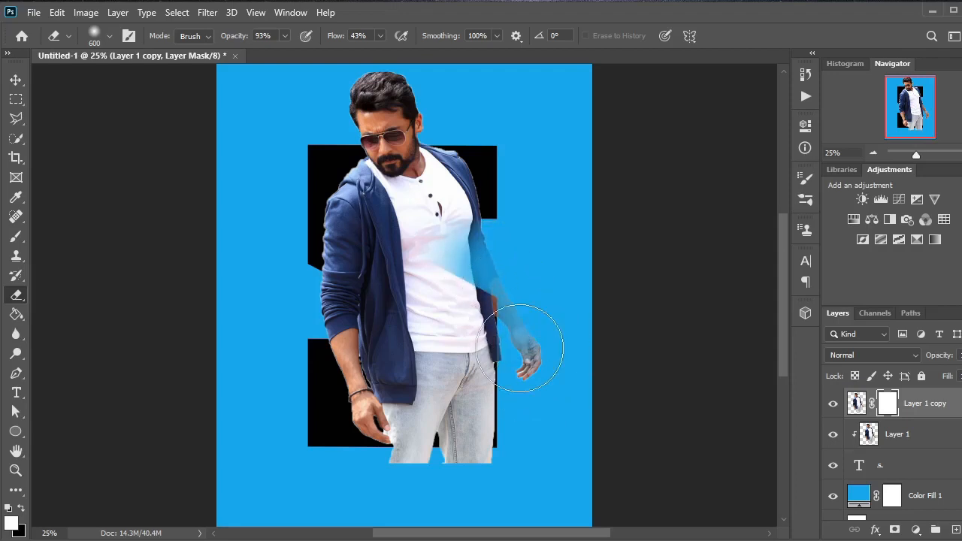
left_click(285, 36)
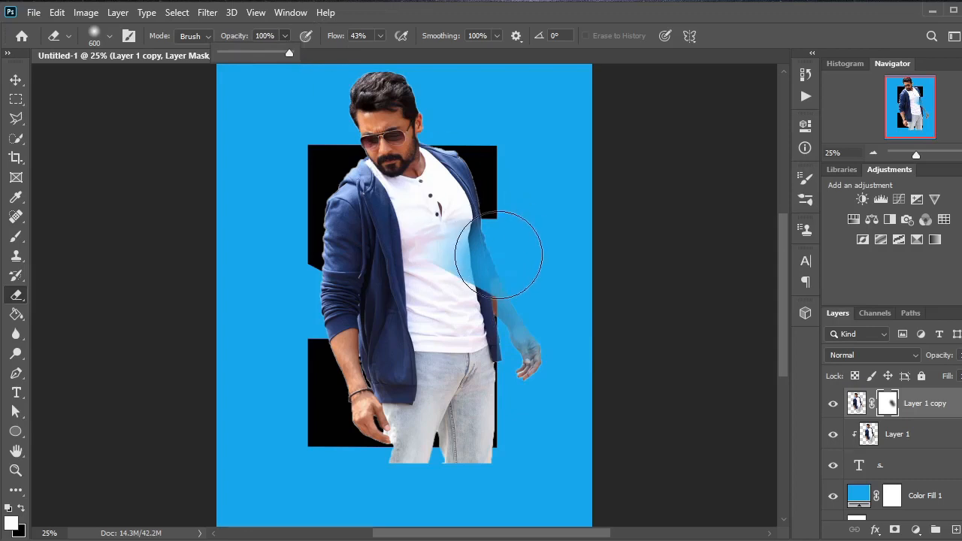
mouse_move(500, 254)
left_mouse_down()
mouse_move(524, 329)
mouse_move(496, 275)
left_mouse_up()
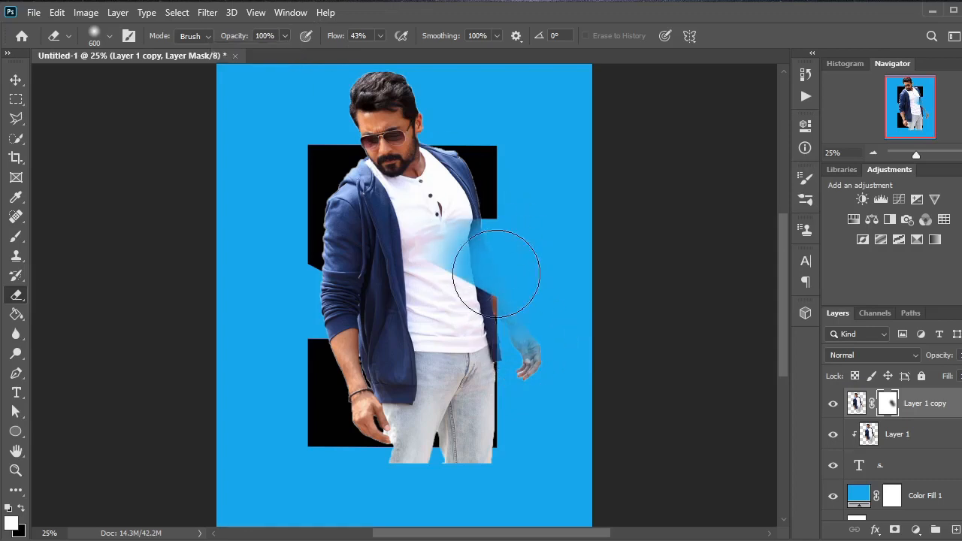
left_click(379, 36)
left_click_drag(381, 52, 422, 59)
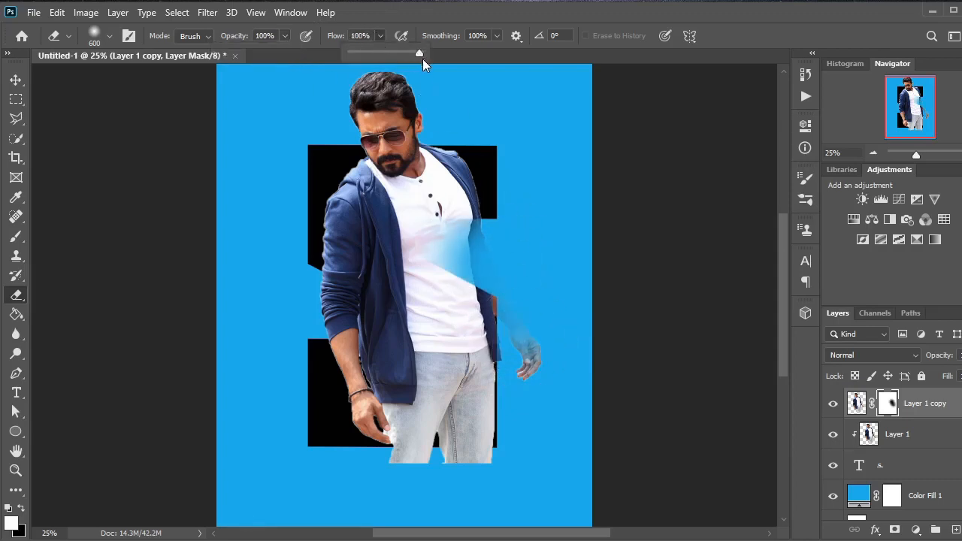
mouse_move(554, 354)
left_mouse_down()
mouse_move(520, 360)
mouse_move(521, 304)
mouse_move(510, 287)
mouse_move(458, 292)
mouse_move(455, 260)
mouse_move(441, 245)
mouse_move(470, 244)
mouse_move(397, 229)
mouse_move(423, 233)
left_mouse_up()
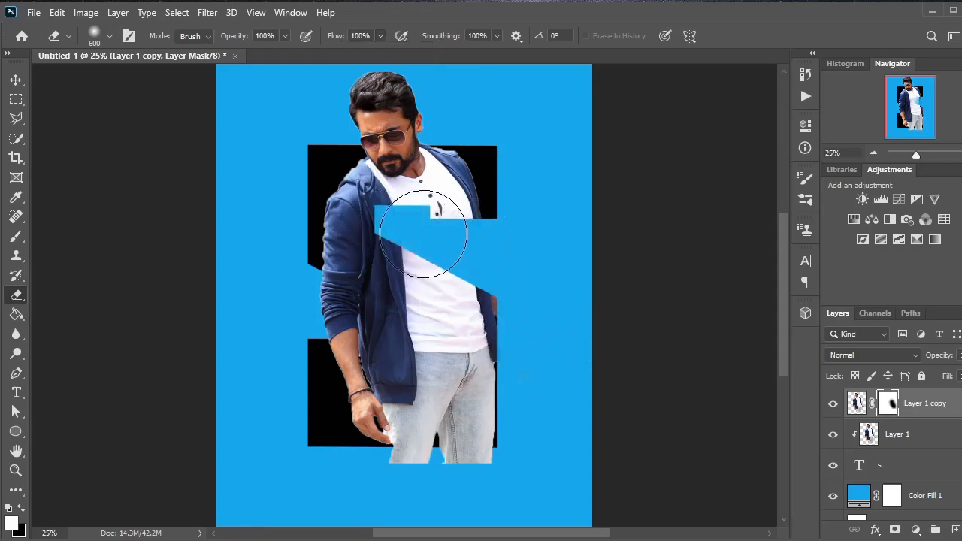
mouse_move(294, 312)
left_mouse_down()
mouse_move(334, 307)
mouse_move(417, 389)
mouse_move(358, 325)
mouse_move(392, 488)
mouse_move(402, 474)
mouse_move(493, 441)
left_mouse_up()
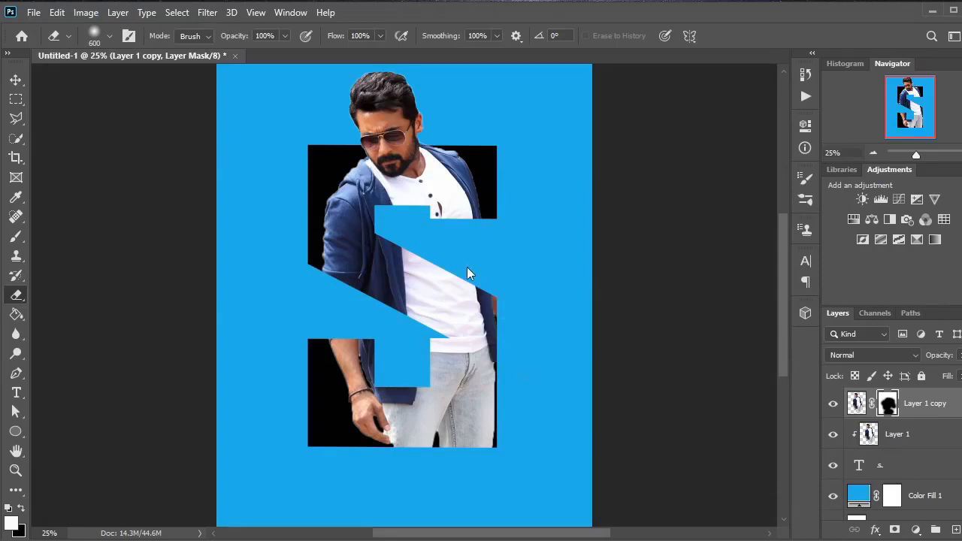
Step: Open the yke1 grunge texture and add it to the poster as a new layer
key("ctrl+o")
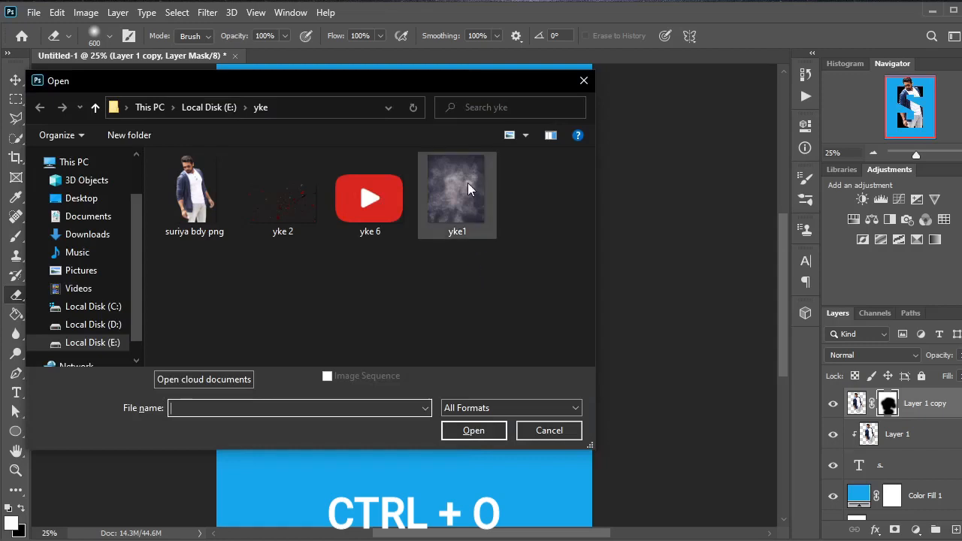
left_click(467, 188)
left_click(474, 431)
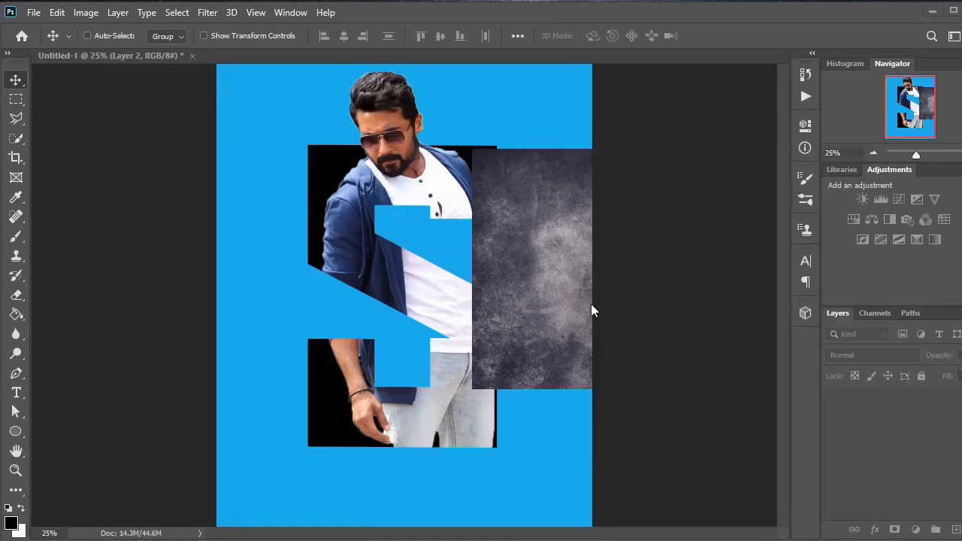
Step: Enlarge the texture proportionally in two transforms, by about 151% and about 146%, so that it covers the whole canvas
key("ctrl+t")
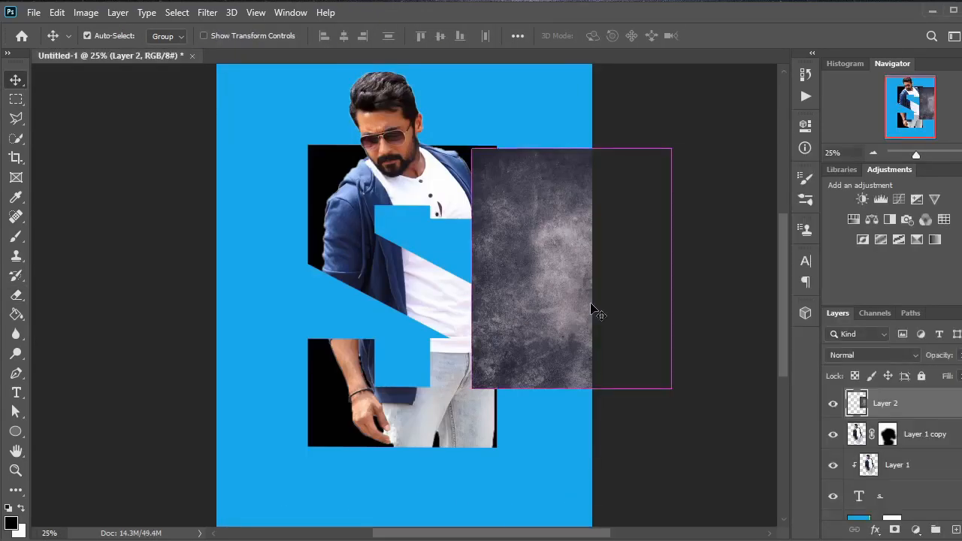
left_click_drag(471, 148, 371, 30)
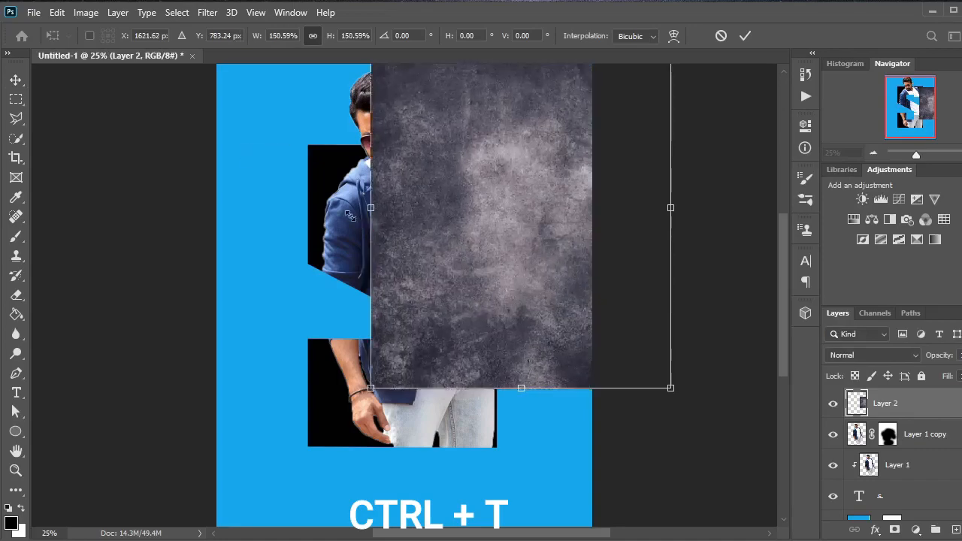
left_click_drag(481, 211, 365, 254)
key("Return")
key("ctrl+t")
left_click_drag(555, 434, 625, 518)
left_click_drag(256, 71, 206, 27)
scroll(370, 373, "down", 3)
scroll(442, 477, "up", 8)
key("ctrl+minus")
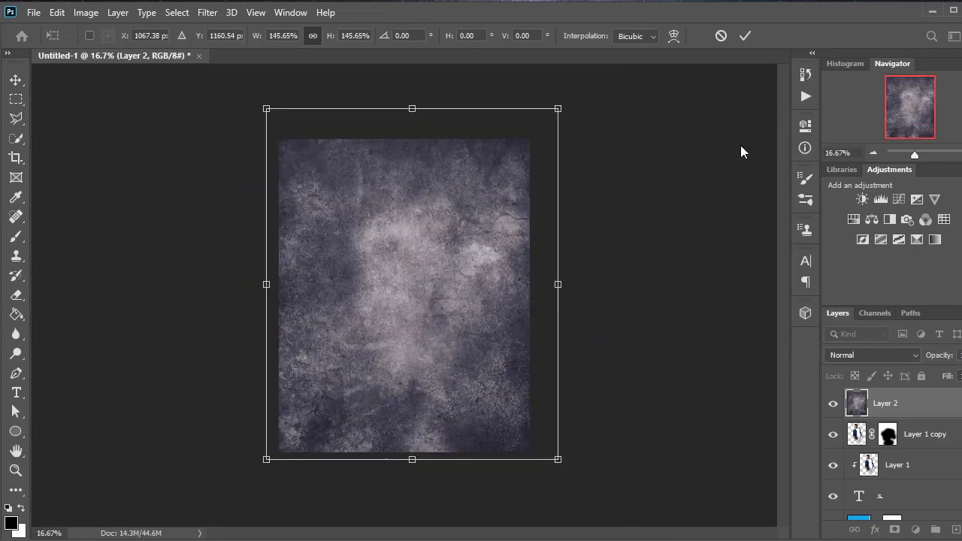
left_click(745, 36)
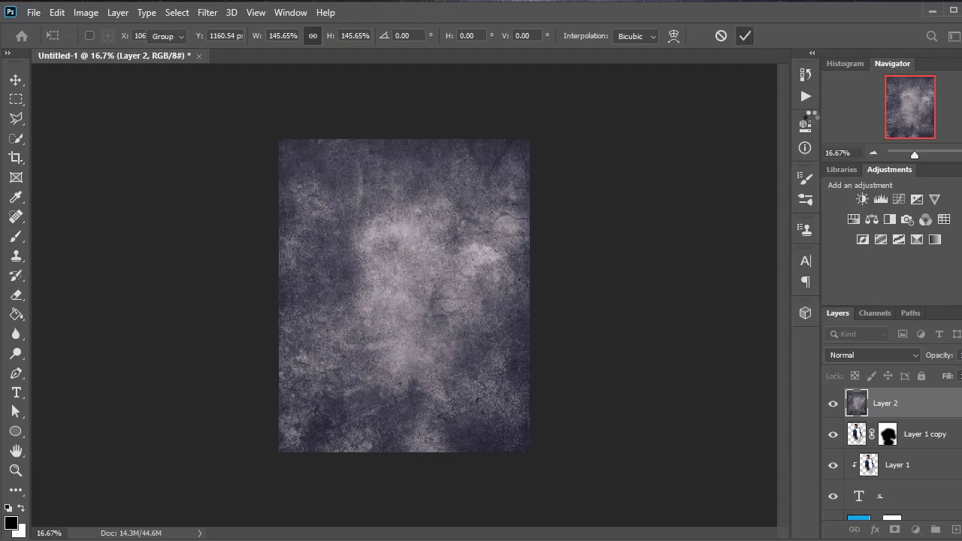
Step: Set the texture layer's blend mode to Soft Light and move it below the letter S, directly above the blue fill
left_click(883, 354)
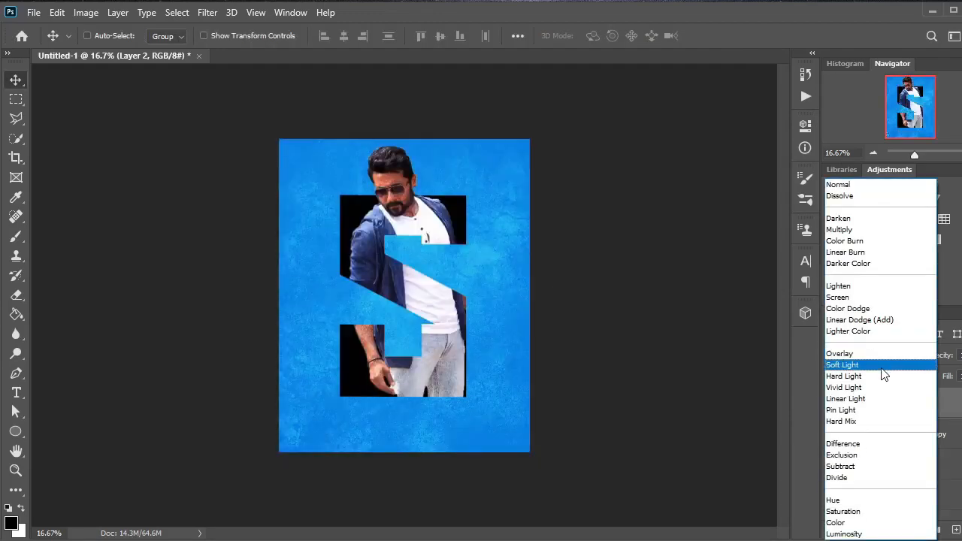
left_click(882, 367)
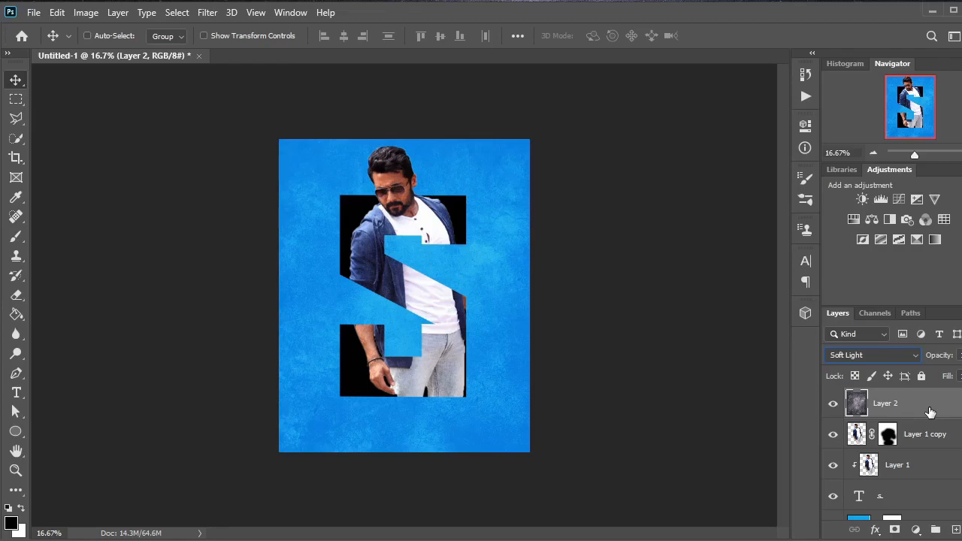
left_click_drag(929, 411, 954, 485)
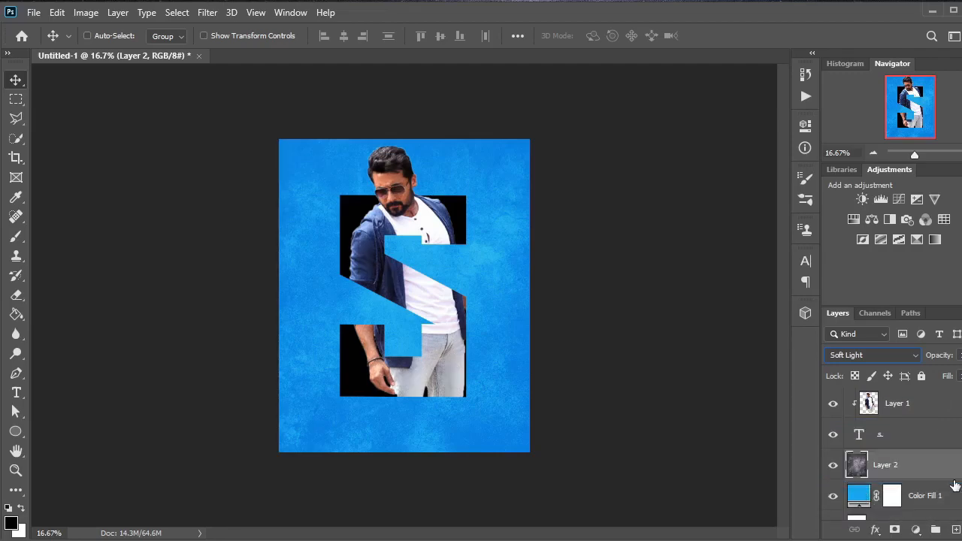
key("ctrl+plus")
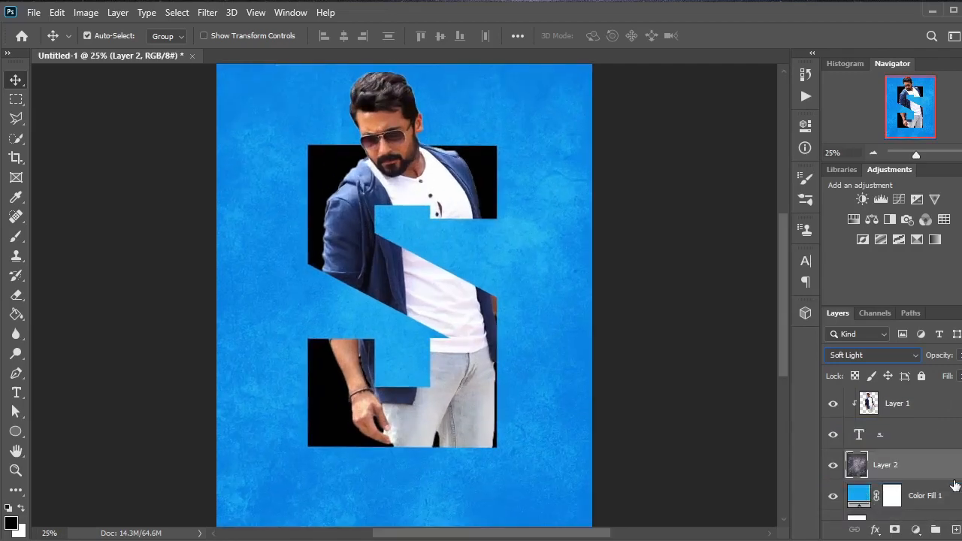
key("ctrl+plus")
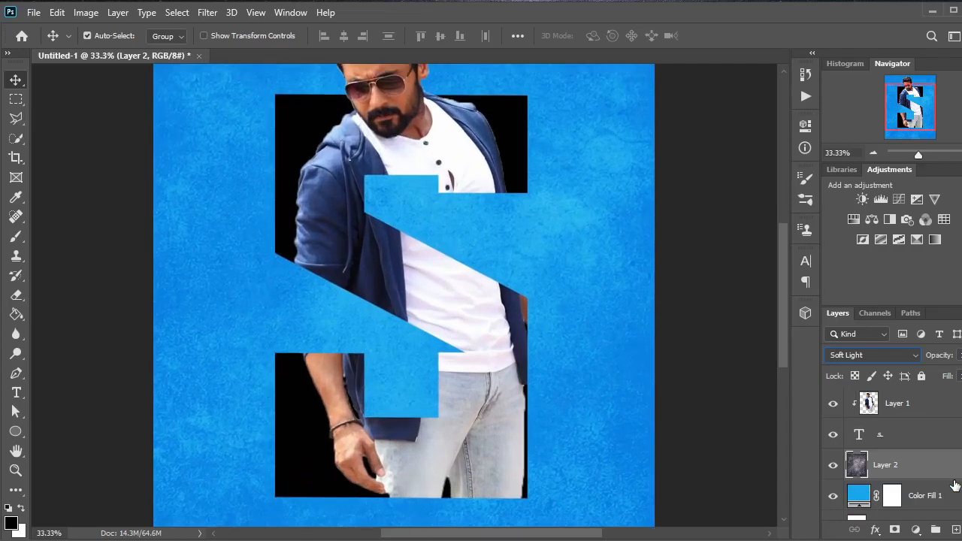
key("ctrl+minus")
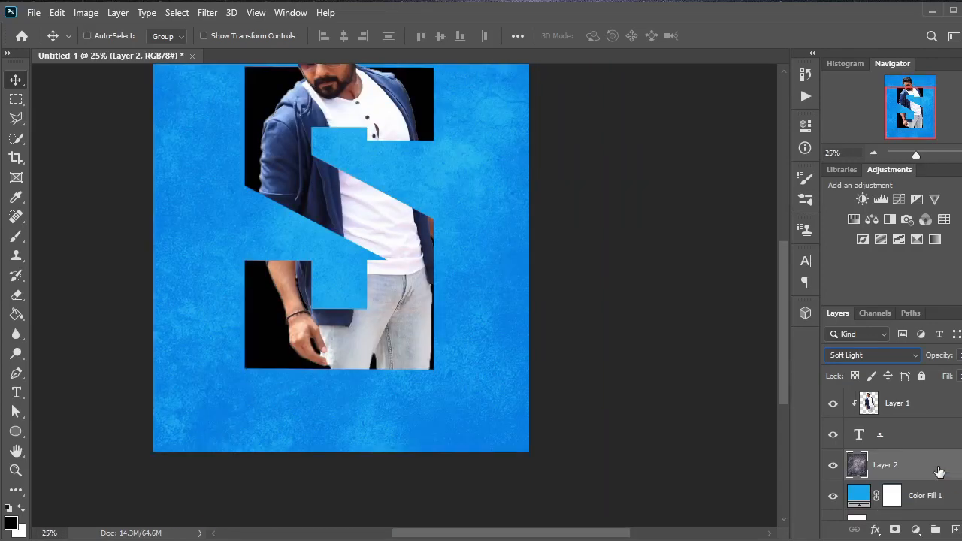
key("ctrl+minus")
Step: Add the yke 2 confetti image to the poster above the texture layer and close its source file without saving
key("ctrl+o")
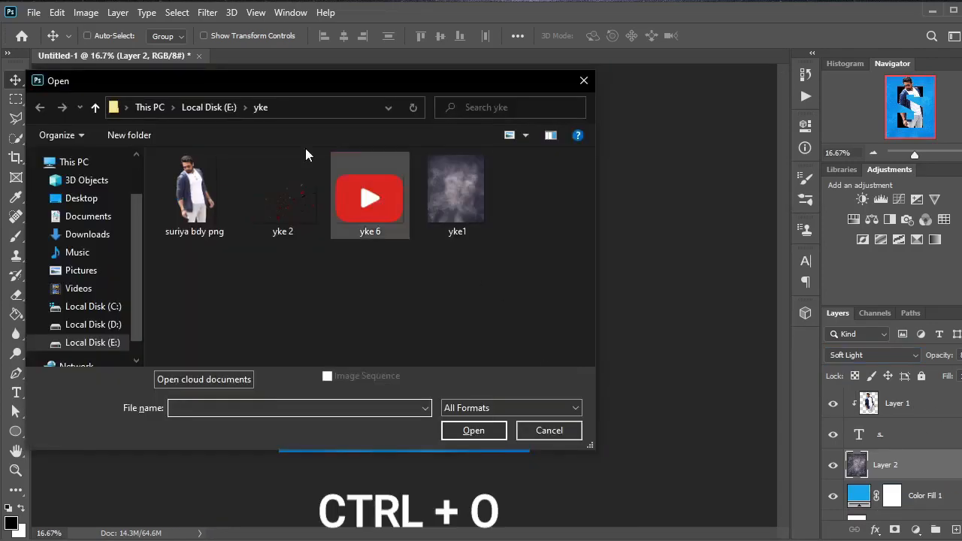
left_click(275, 222)
left_click(488, 430)
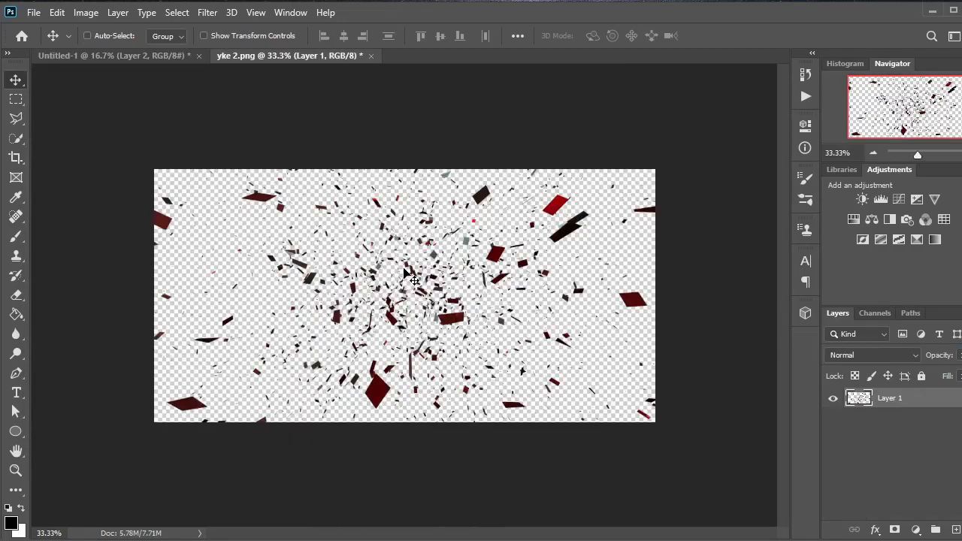
left_click_drag(296, 55, 300, 80)
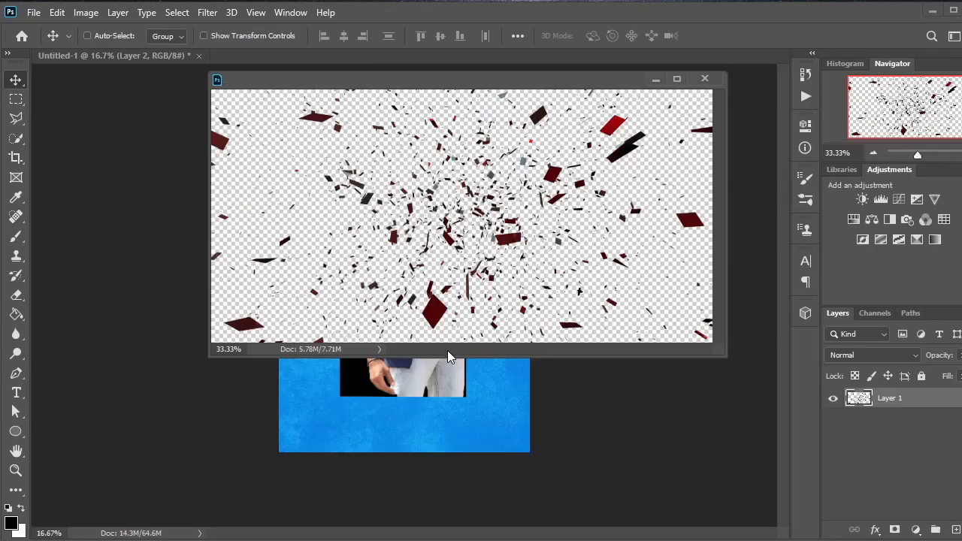
key("ctrl+w")
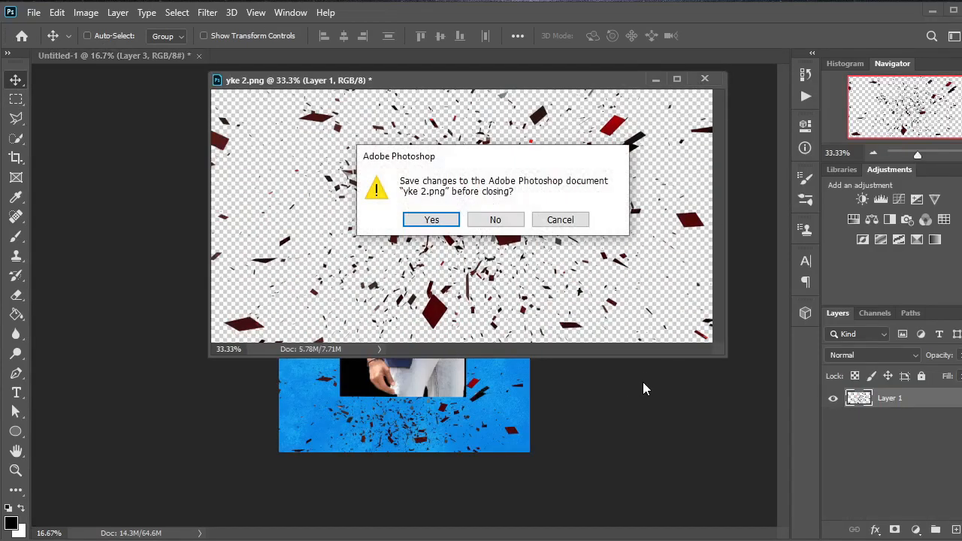
left_click(504, 222)
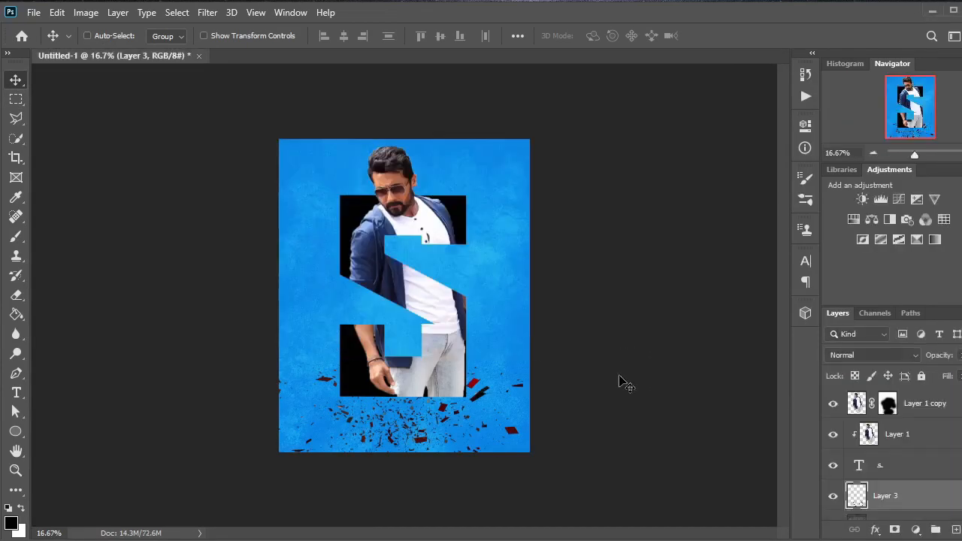
Step: Scale the confetti layer proportionally to about 303% so that it spreads over the whole poster
key("ctrl+t")
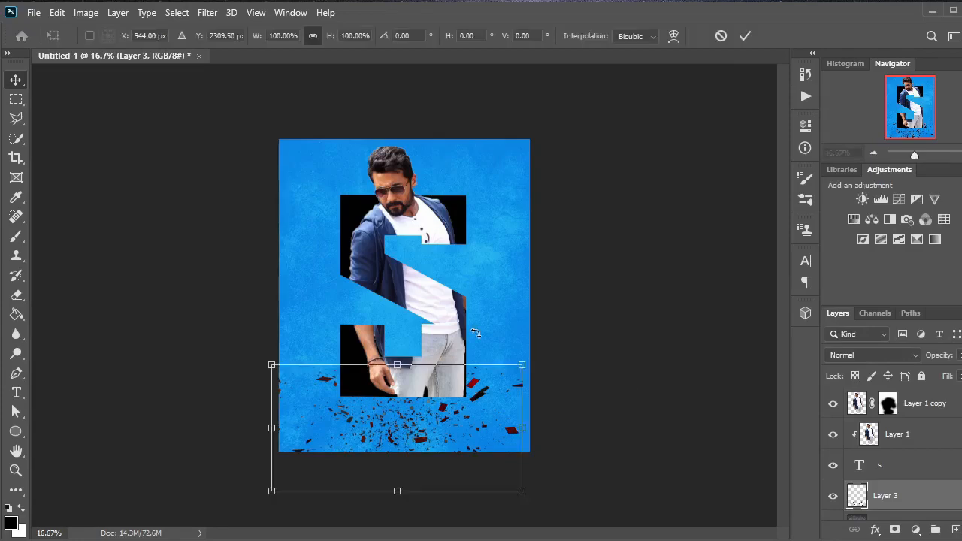
left_click_drag(397, 366, 448, 109)
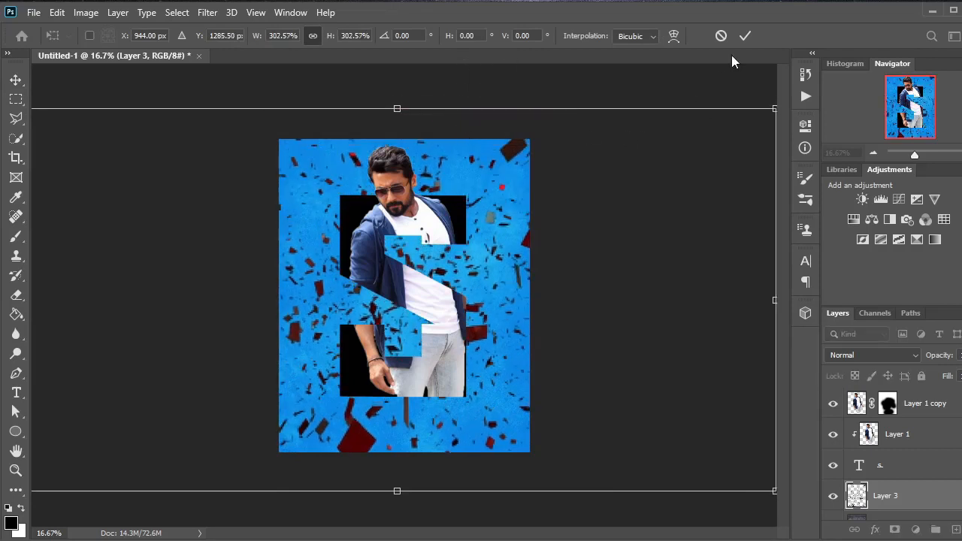
left_click(745, 36)
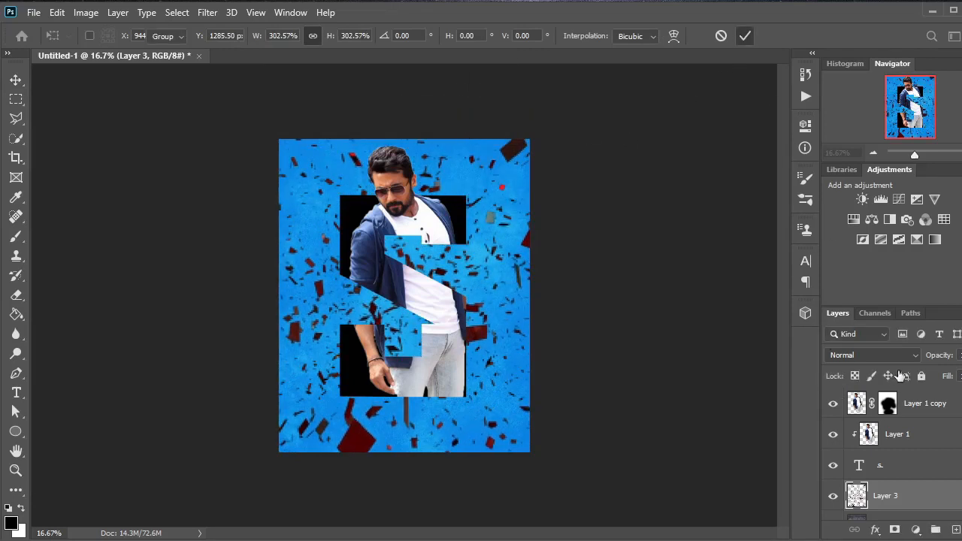
Step: Set the confetti layer's blend mode to Screen and shift the confetti to the right
left_click(902, 354)
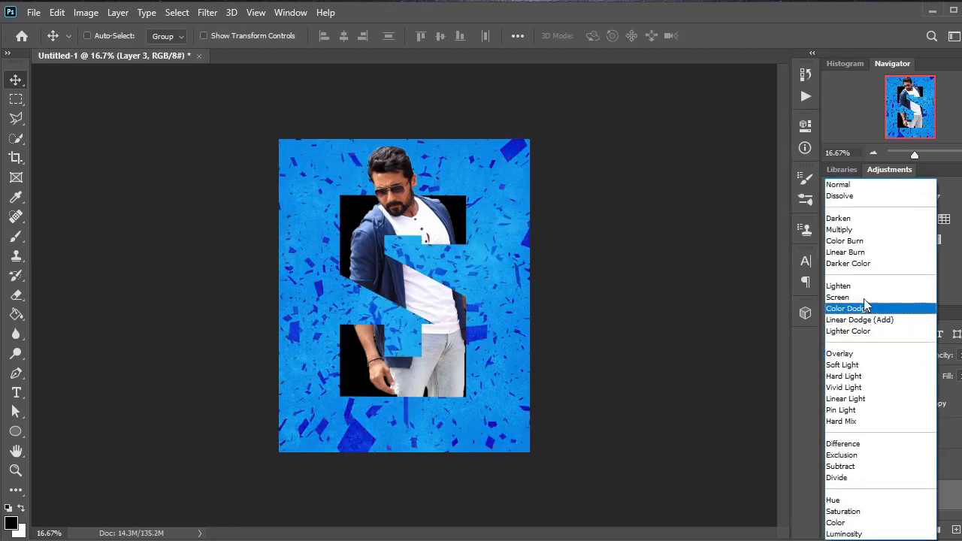
left_click(863, 298)
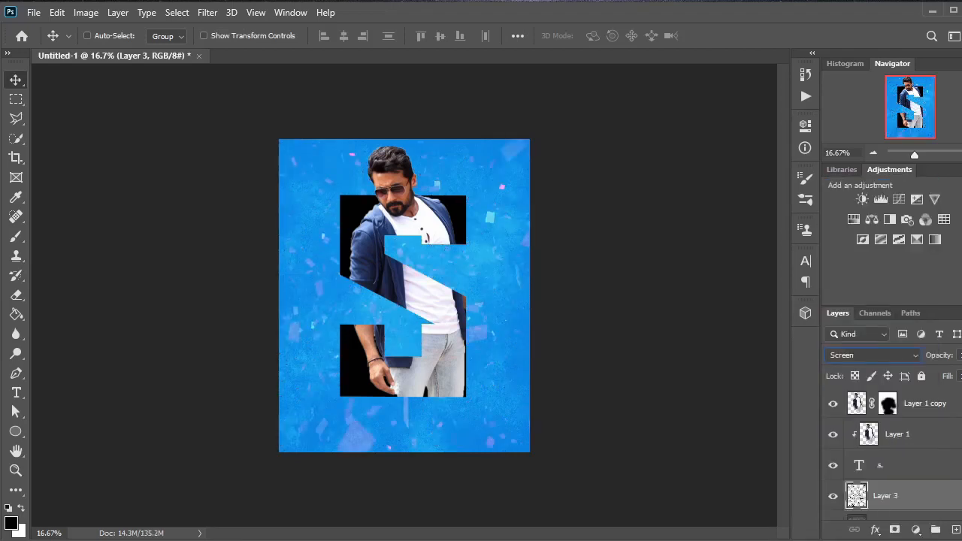
left_click_drag(476, 271, 530, 274)
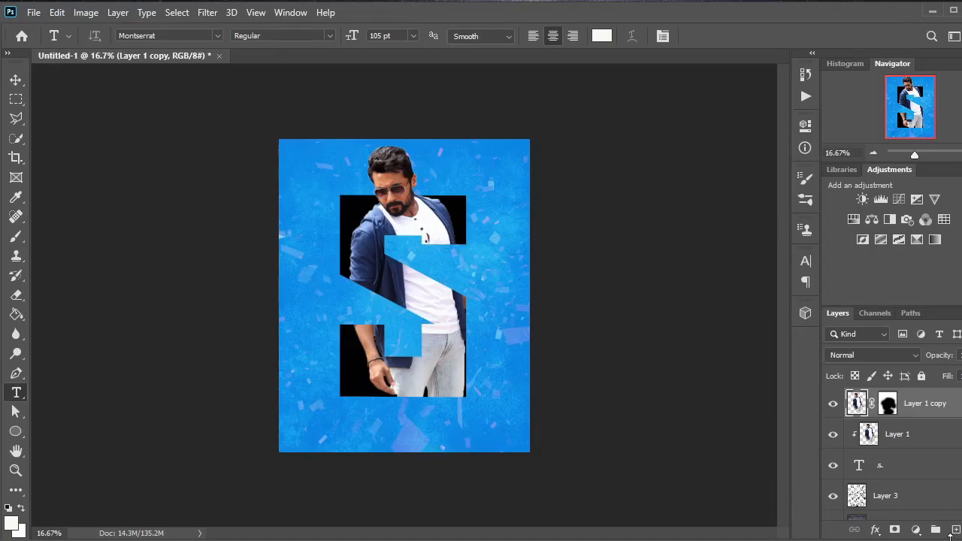
Step: On a new layer above the man, add the white text H B D in Montserrat ExtraBold Italic, 105 pt, at the poster's top-left corner
left_click(955, 532)
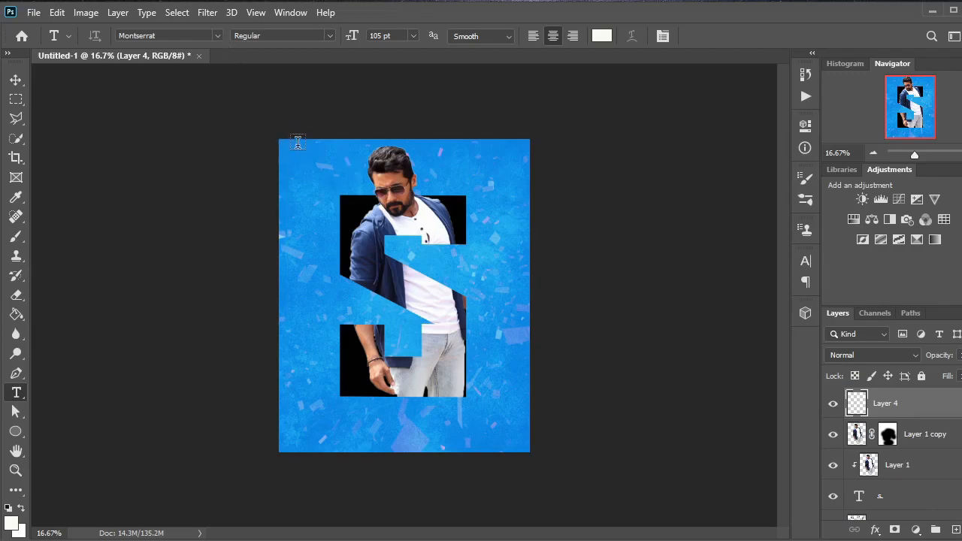
left_click(327, 37)
left_click(327, 230)
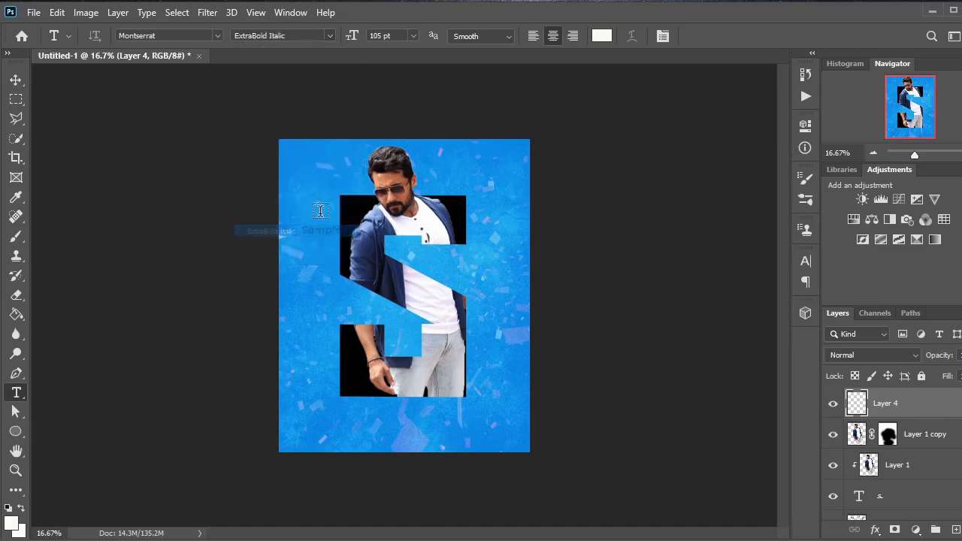
left_click(288, 146)
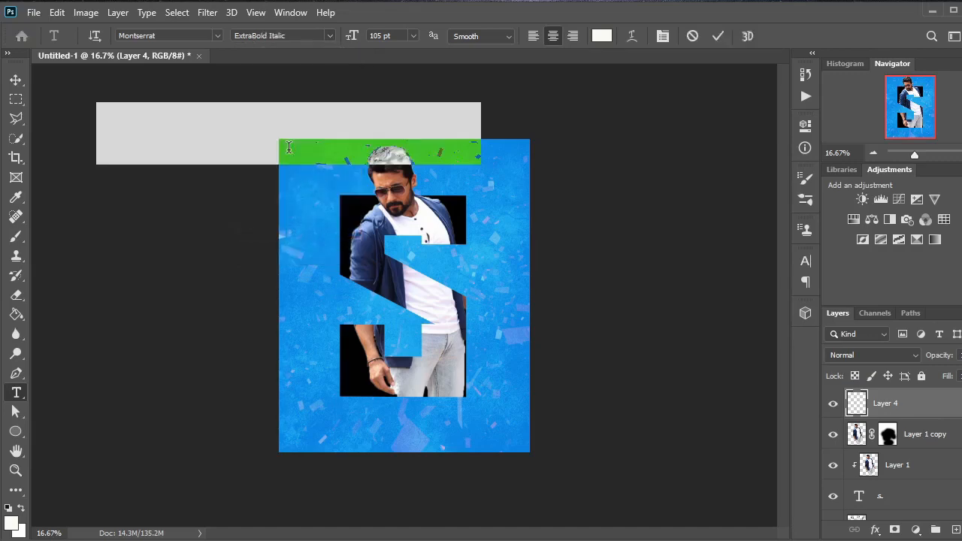
key("BackSpace")
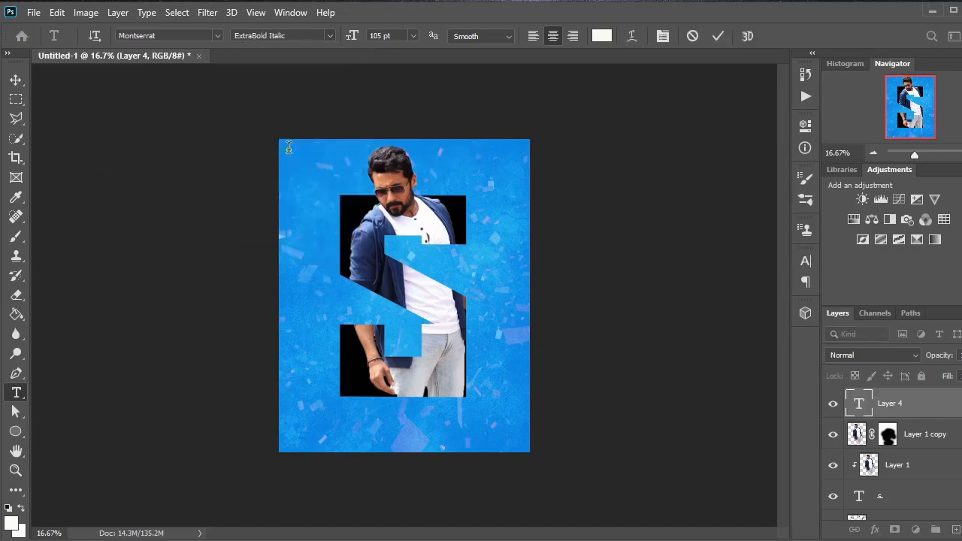
type("H B D")
left_click(718, 35)
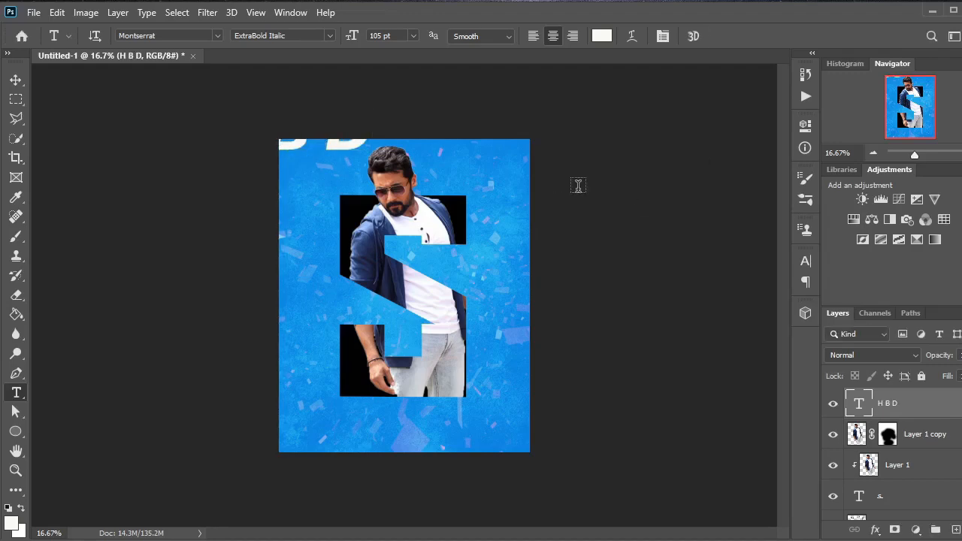
Step: Move the H B D text onto the man's chest, tilt it slightly upward and remove the spaces between its letters
key("ctrl+t")
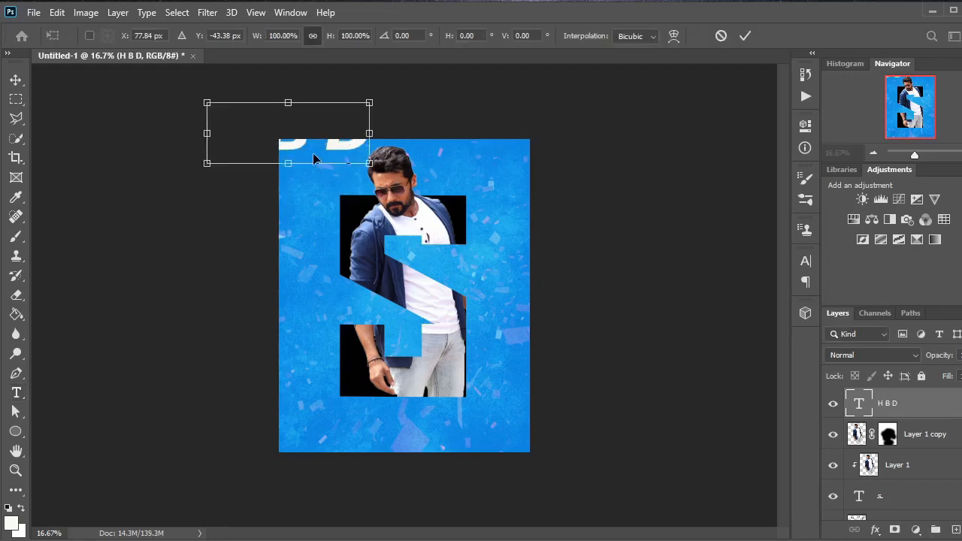
left_click_drag(316, 145, 445, 258)
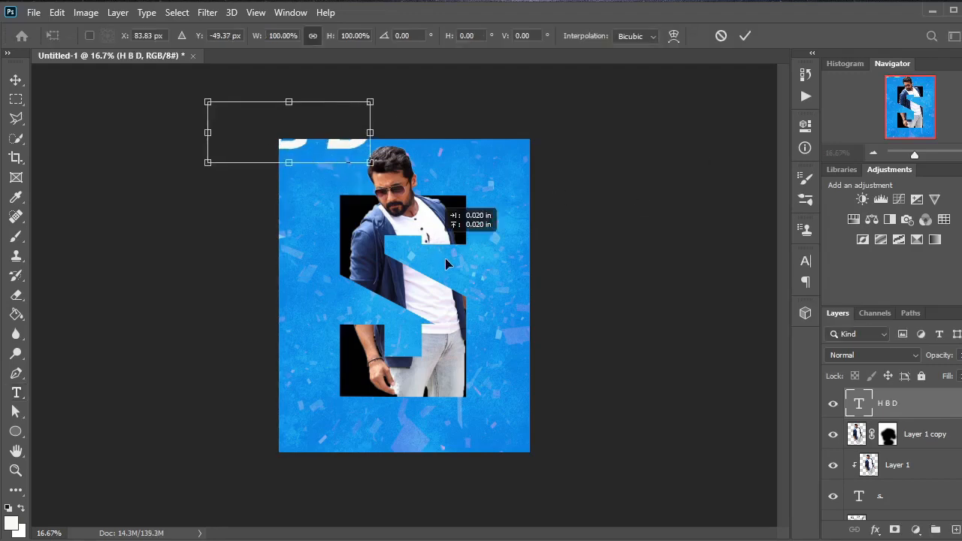
key("Return")
left_click(717, 36)
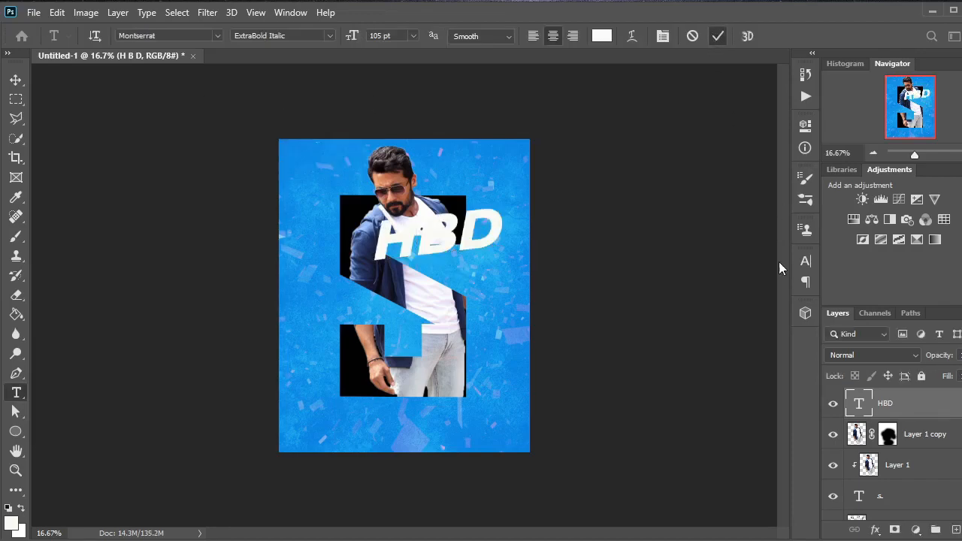
Step: Set the HBD text's tracking to 100 and shift the text slightly down on the man's chest
left_click(805, 262)
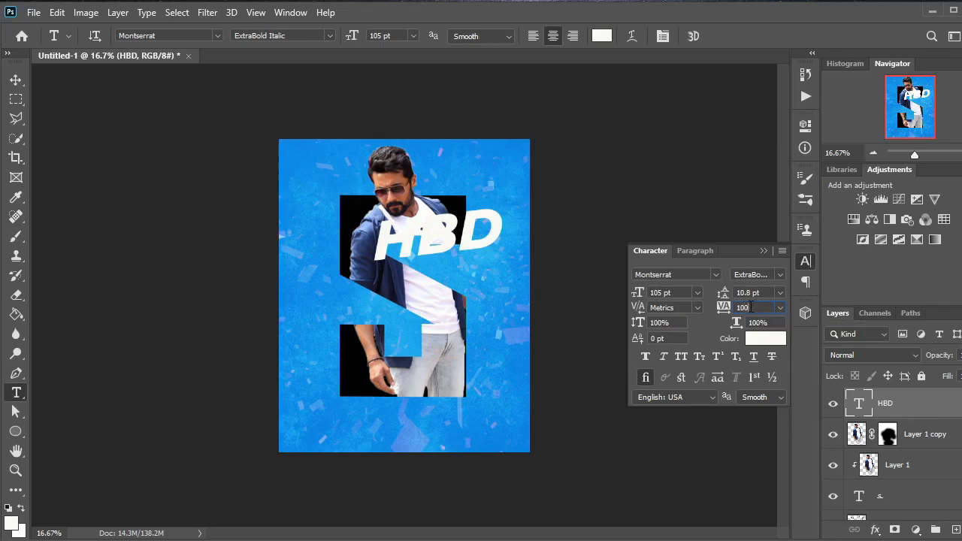
key("Return")
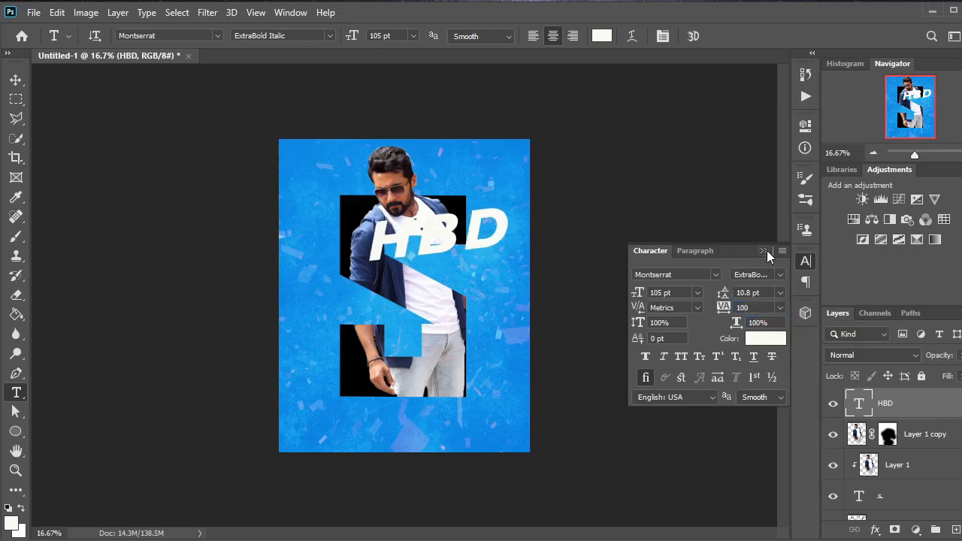
left_click(765, 252)
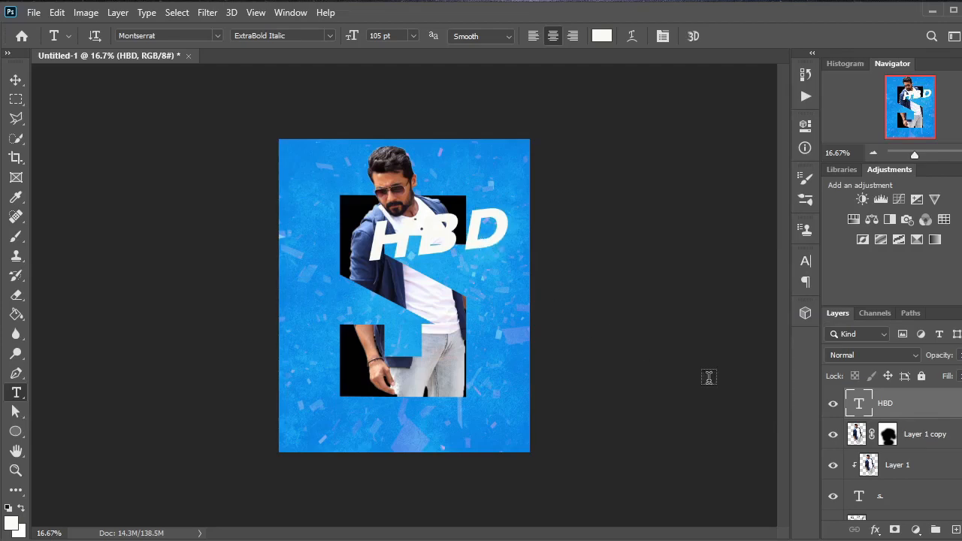
key("v")
left_click_drag(483, 273, 484, 284)
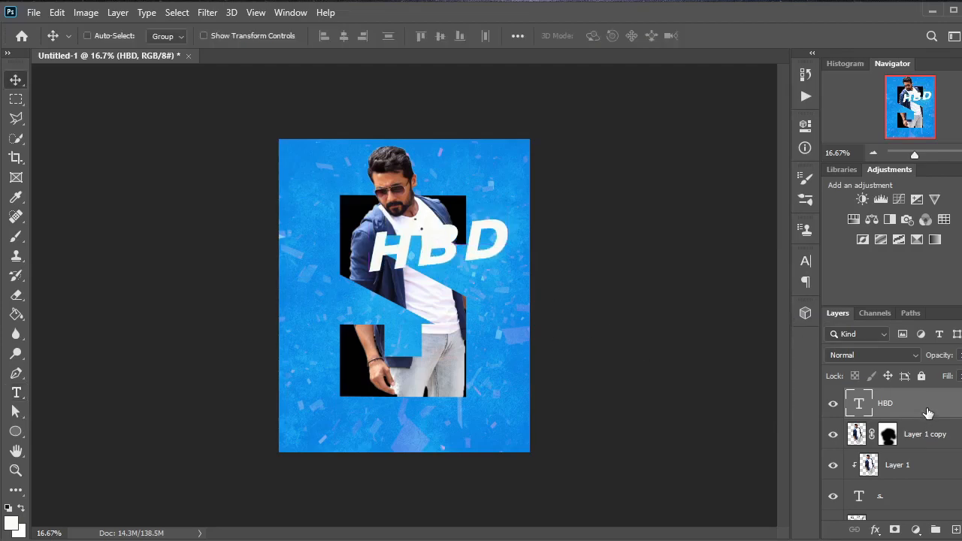
Step: Add a Drop Shadow to the HBD text with 65% opacity, 39 px distance, 21% spread and 49 px size
right_click(928, 408)
left_click(806, 23)
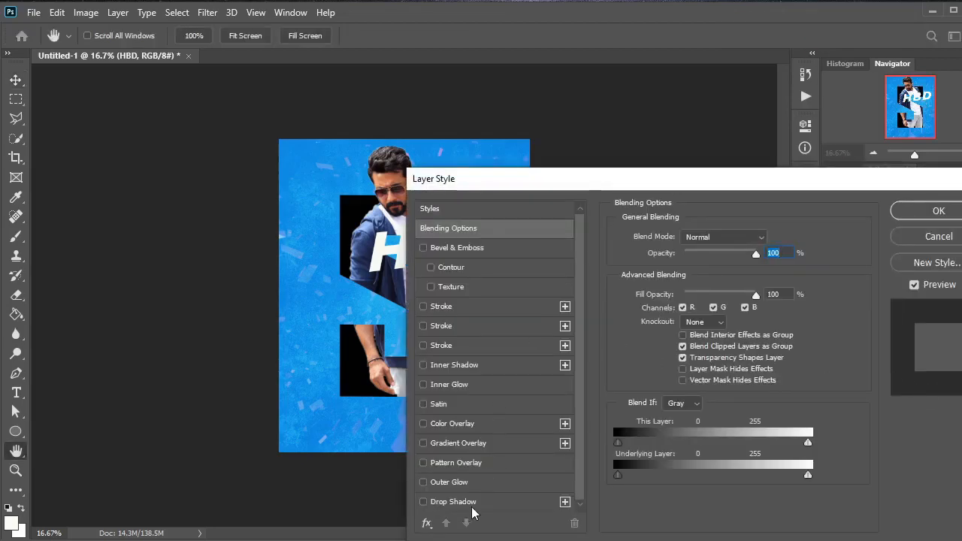
left_click(455, 501)
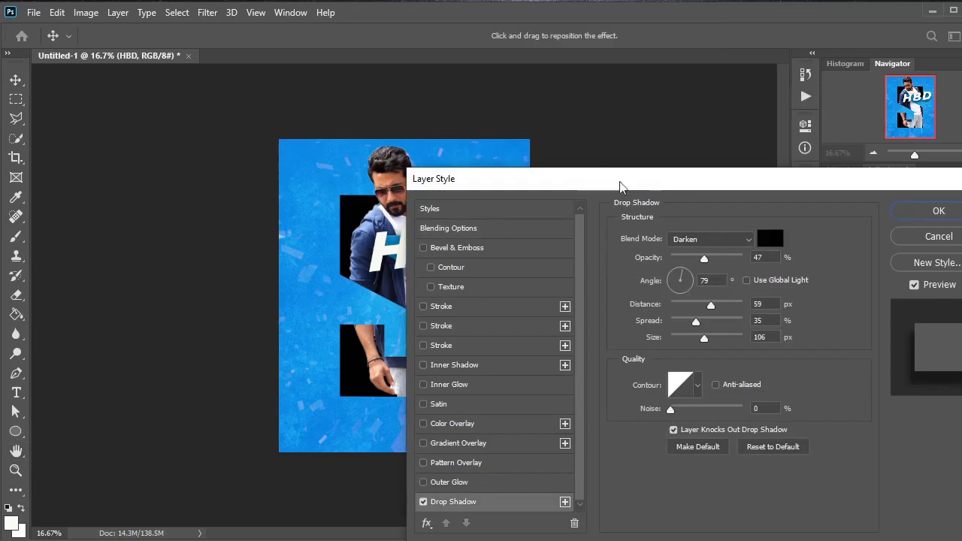
left_click_drag(627, 188, 809, 183)
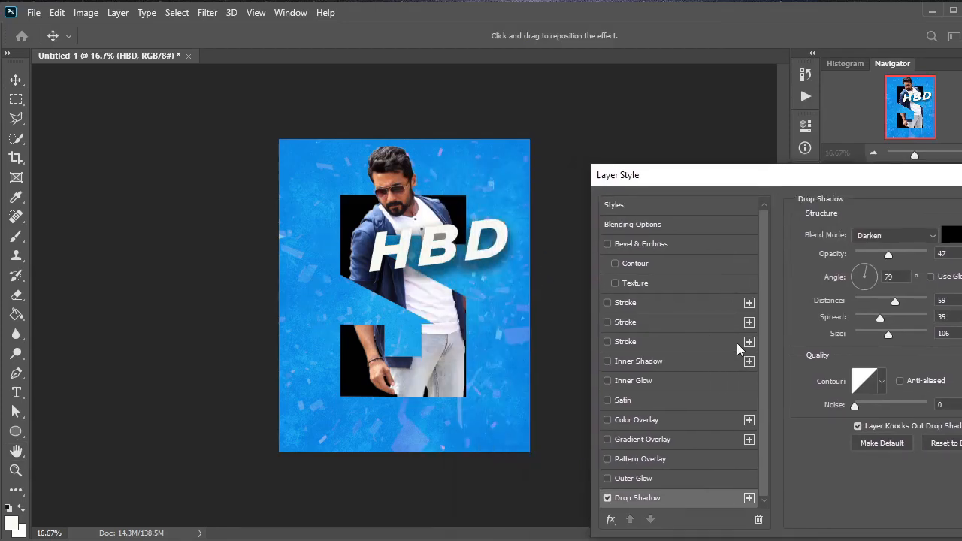
mouse_move(888, 332)
left_mouse_down()
mouse_move(873, 334)
mouse_move(866, 318)
mouse_move(876, 302)
mouse_move(873, 334)
left_mouse_up()
left_click_drag(865, 320, 869, 319)
left_click_drag(889, 256, 901, 255)
left_click_drag(877, 301, 888, 291)
key("Return")
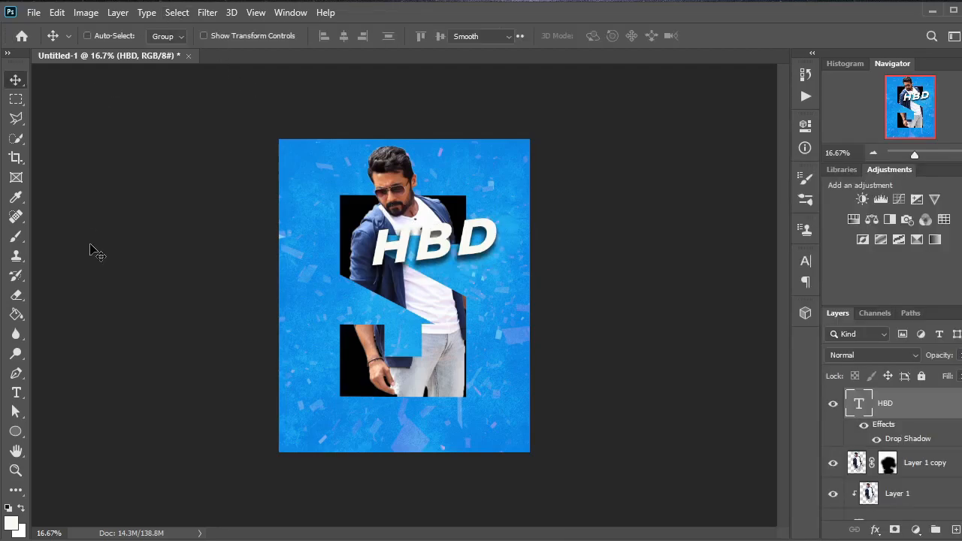
Step: Add the white text SURIYA in Montserrat ExtraBold Italic, 105 pt, at the poster's top-left corner
key("t")
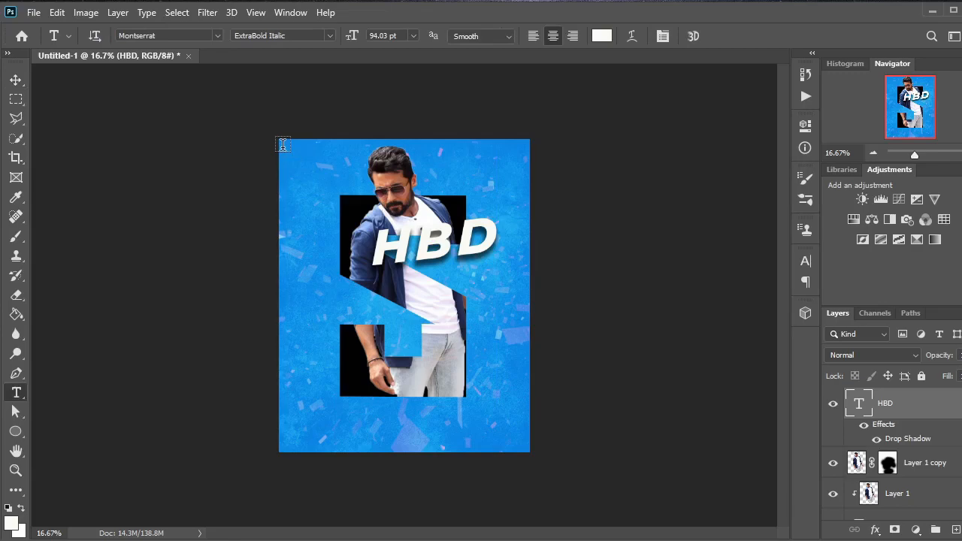
left_click(283, 144)
type("SURIYA")
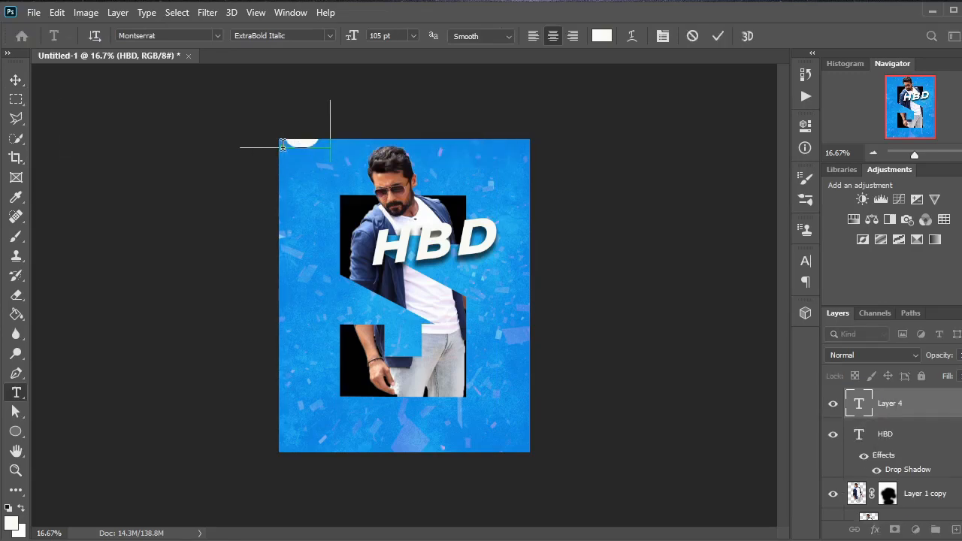
left_click(718, 36)
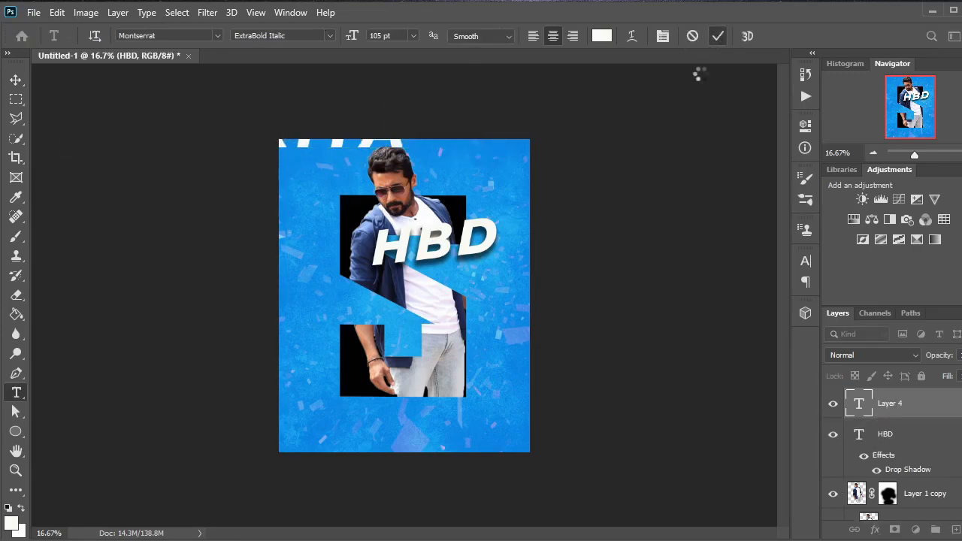
Step: Scale down the SURIYA text, tilt it to match HBD and place it directly below HBD
key("ctrl+t")
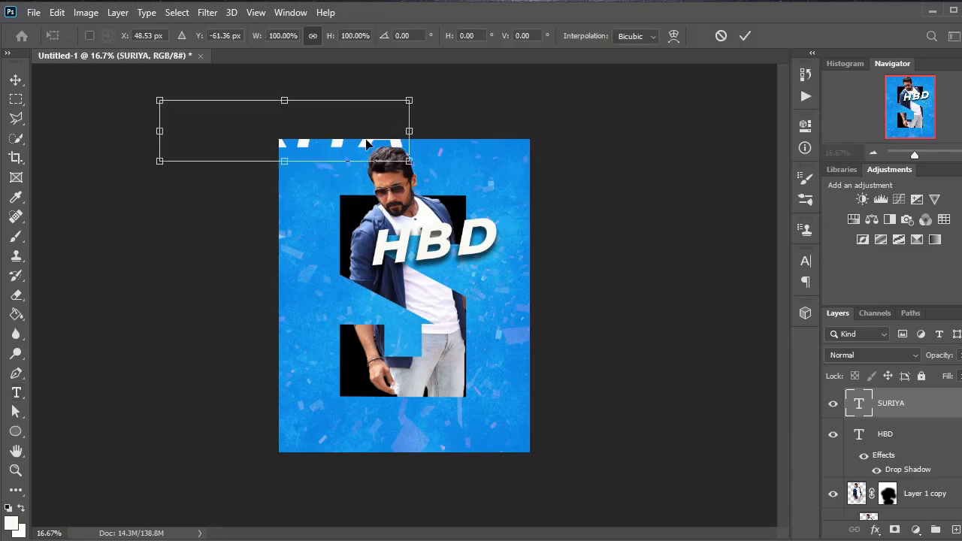
left_click_drag(484, 284, 430, 299)
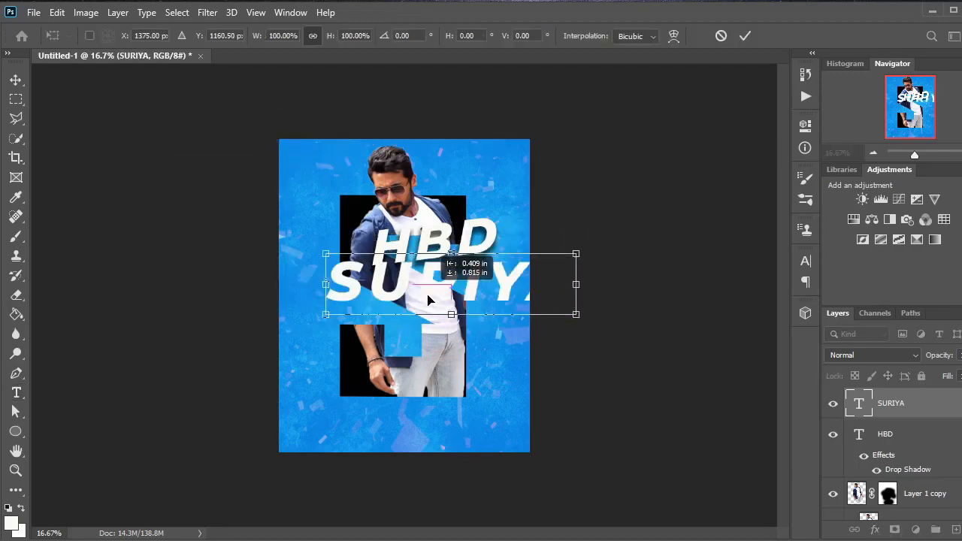
left_click_drag(576, 253, 499, 260)
key("Return")
left_click_drag(401, 288, 426, 288)
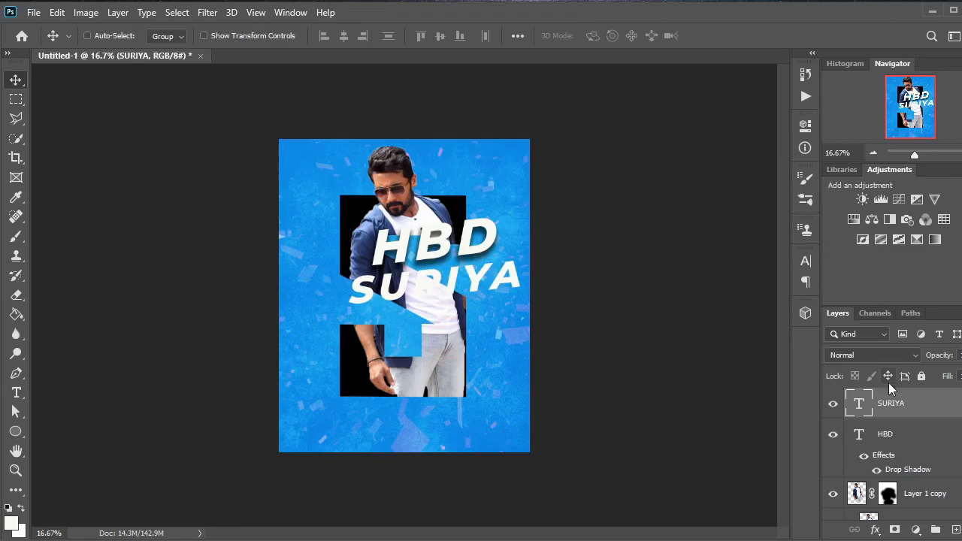
Step: Add a Drop Shadow to the SURIYA text with Darken blending, 65% opacity, 39 px distance, 21% spread and 49 px size
right_click(902, 413)
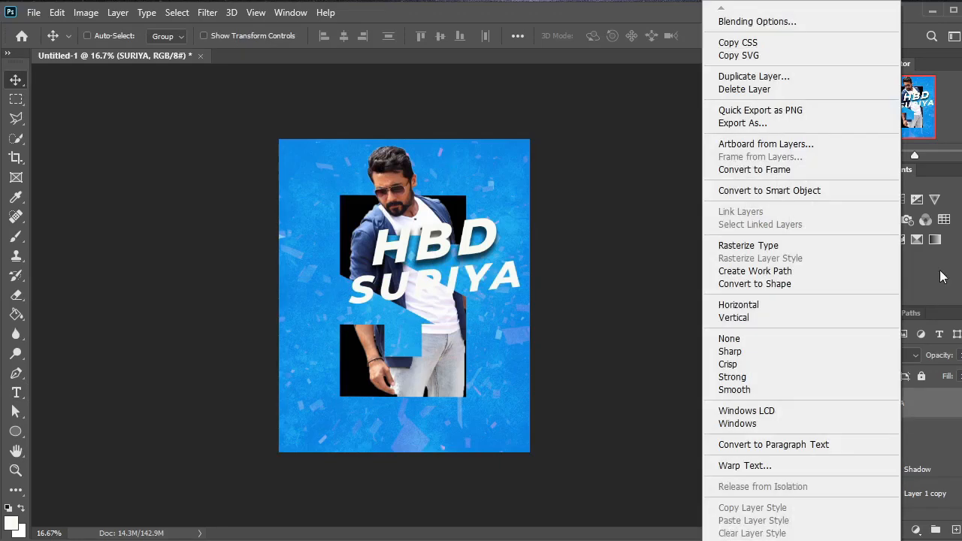
left_click(817, 22)
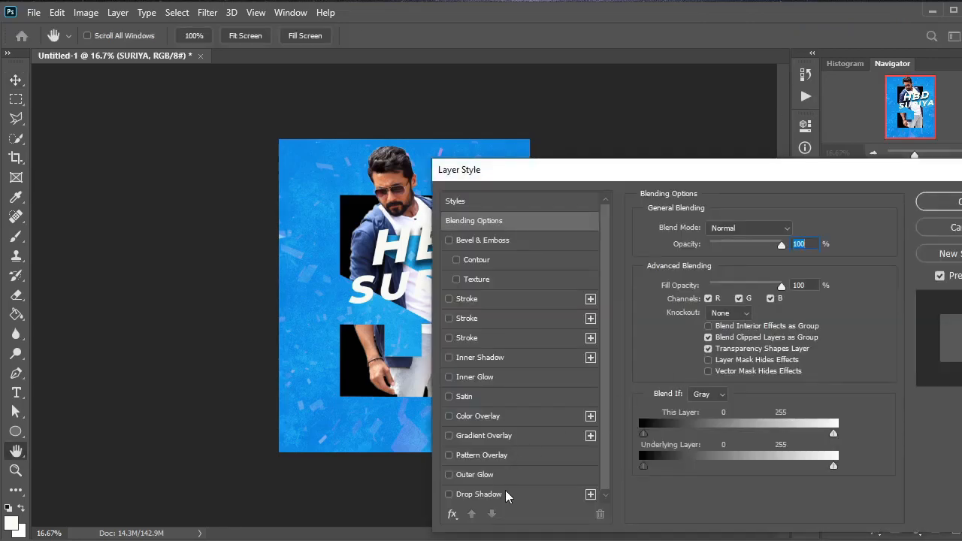
left_click(506, 495)
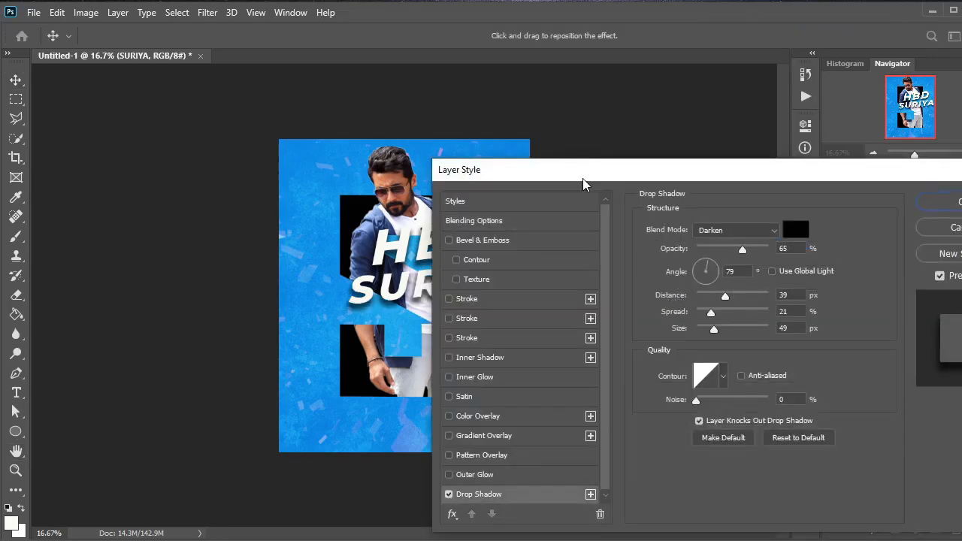
left_click_drag(584, 170, 634, 165)
key("Return")
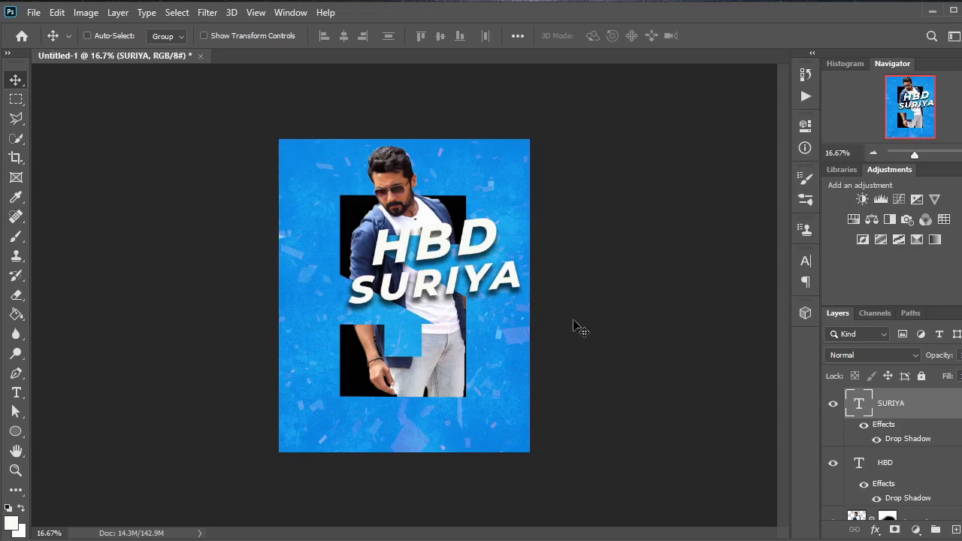
Step: Group the SURIYA and HBD text layers together
key("ctrl")
left_click(899, 467, "ctrl")
key("ctrl+g")
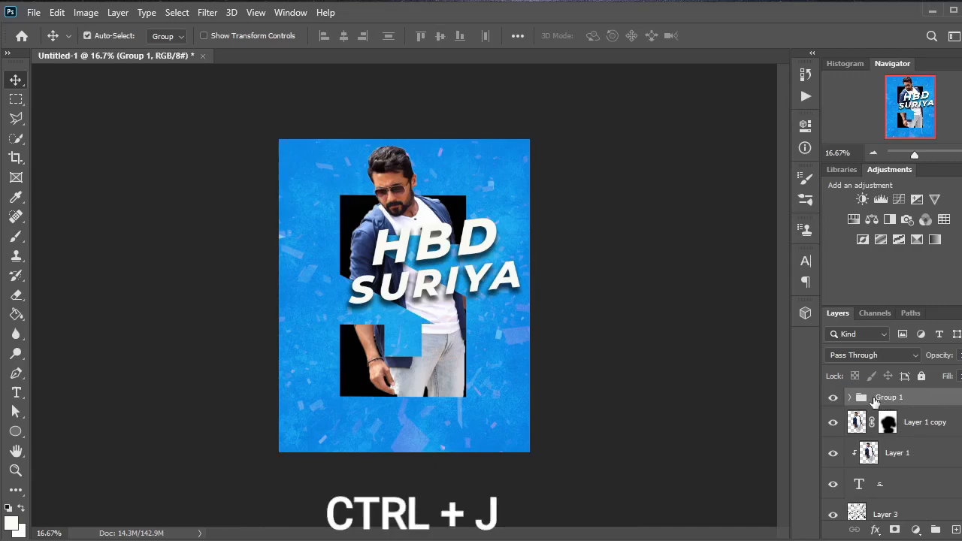
Step: Duplicate the text group and scale the copy proportionally to about 204%, spreading it across the poster's full width
key("ctrl+j")
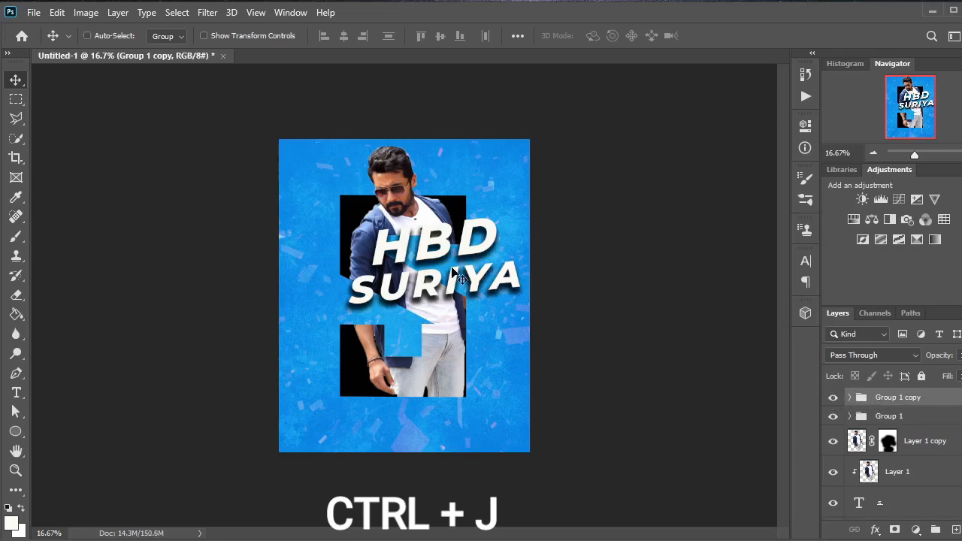
key("ctrl+t")
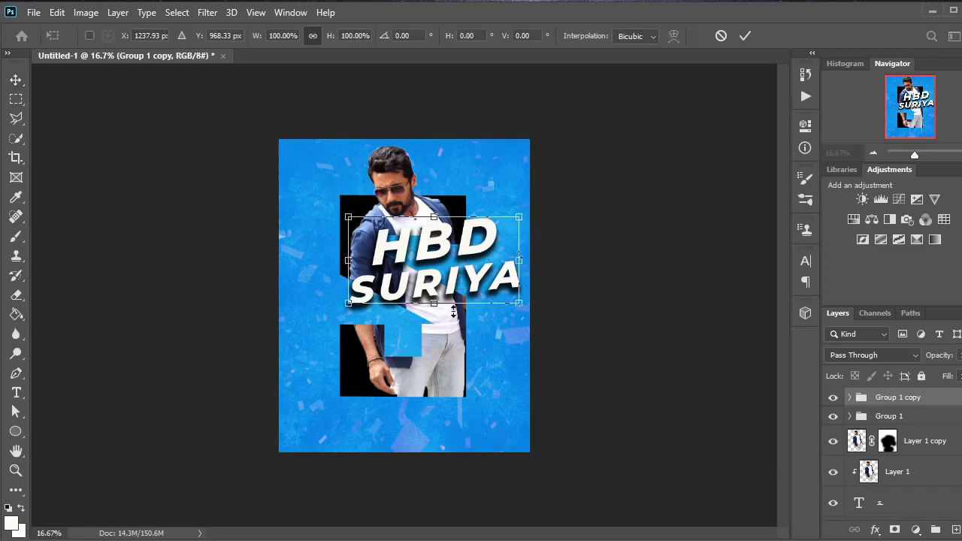
left_click_drag(347, 302, 239, 359)
left_click_drag(520, 357, 504, 340)
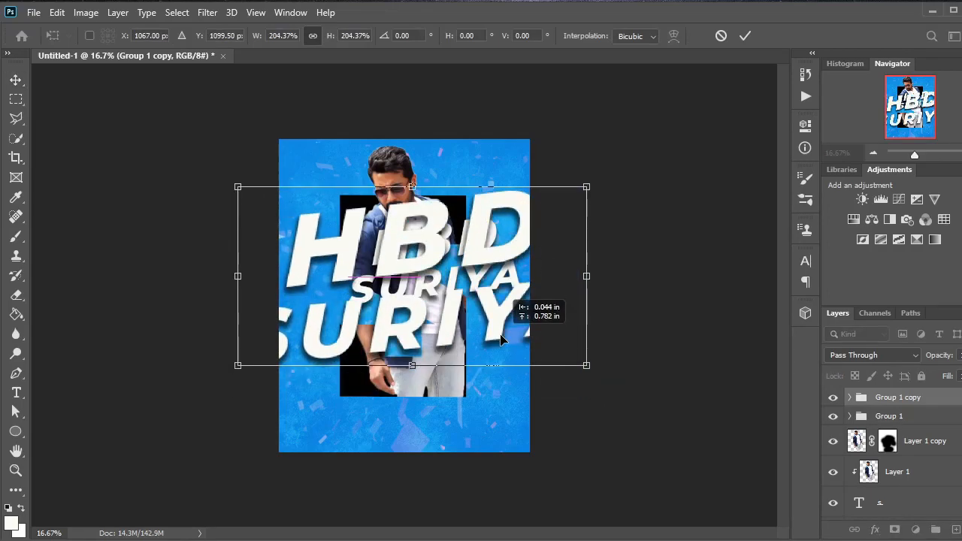
left_click(747, 36)
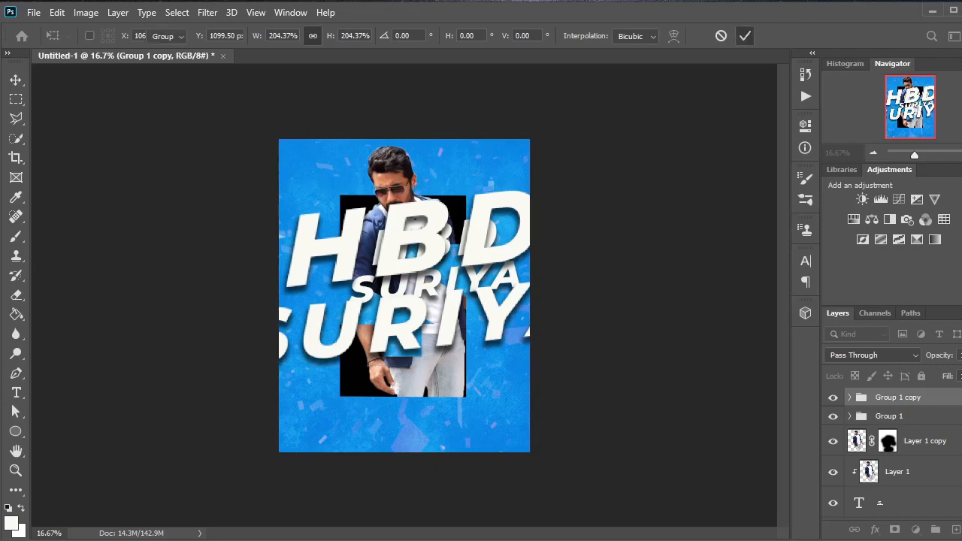
Step: Move the enlarged text group below the letter S layer and set its blend mode to Soft Light
left_click_drag(935, 400, 954, 410)
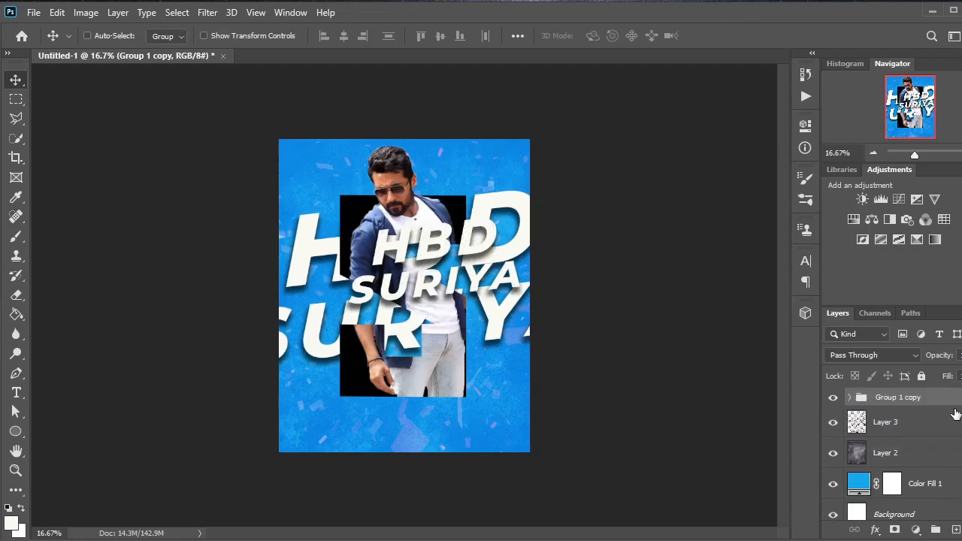
left_click(917, 356)
left_click(904, 368)
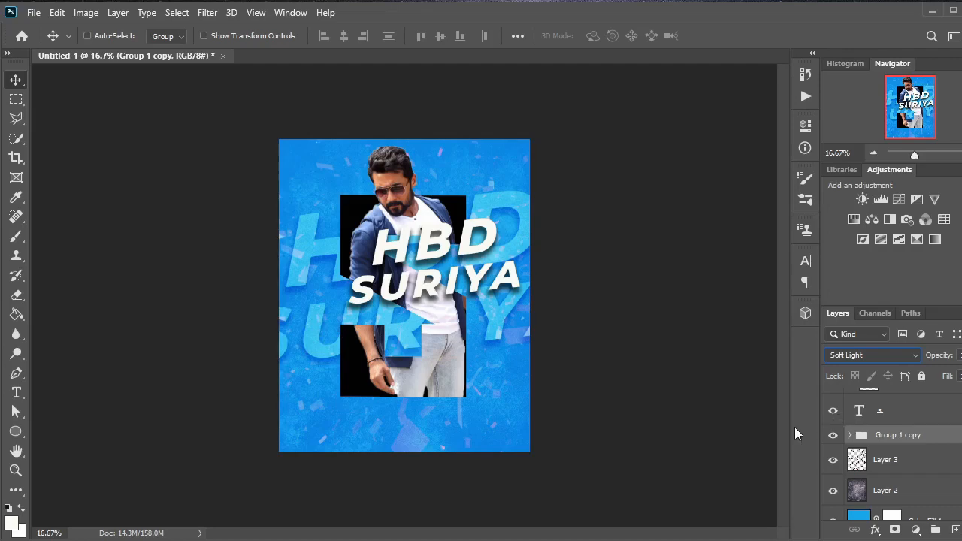
Step: Hide the drop shadows of both text layers in the enlarged background group and slightly lower the group's opacity
left_click(850, 437)
scroll(884, 459, "down", 1)
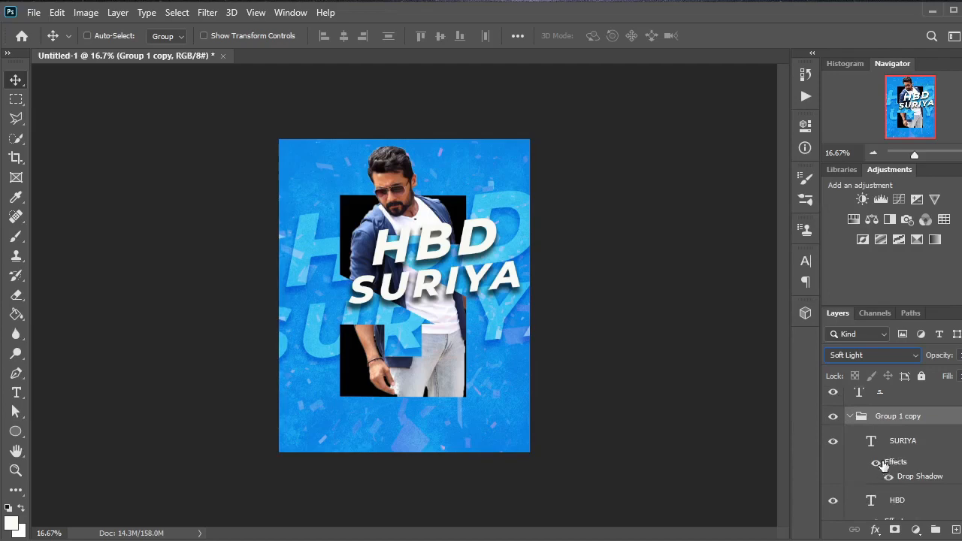
scroll(883, 465, "down", 1)
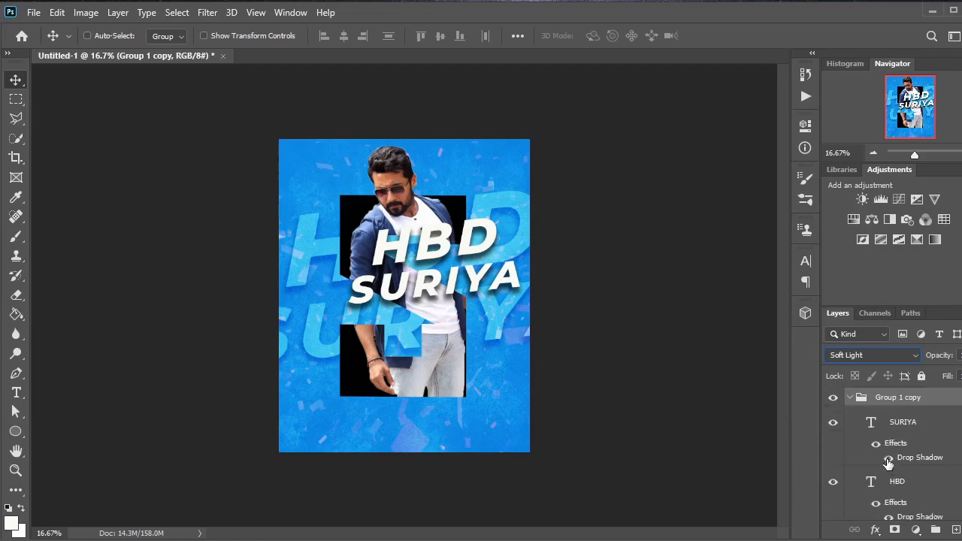
scroll(888, 465, "down", 1)
scroll(891, 463, "down", 1)
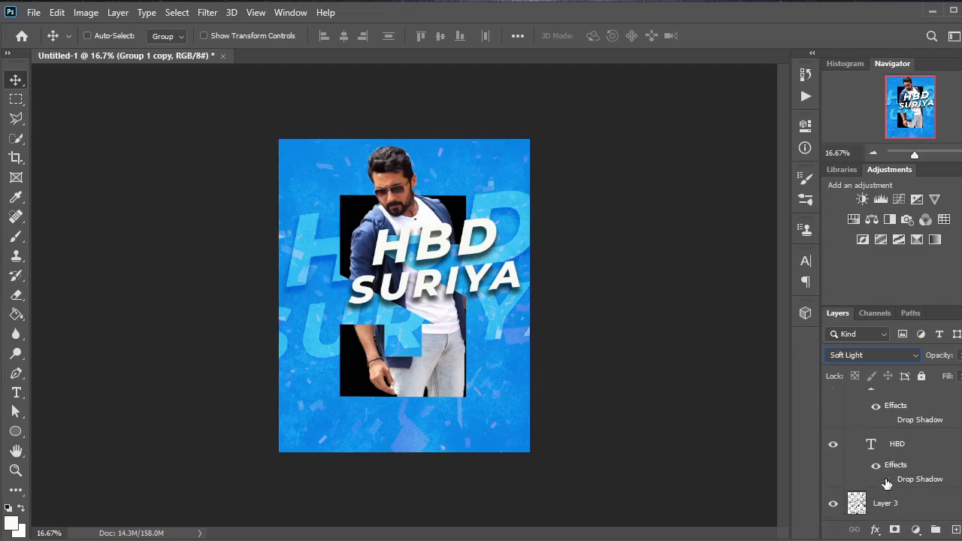
left_click(889, 480)
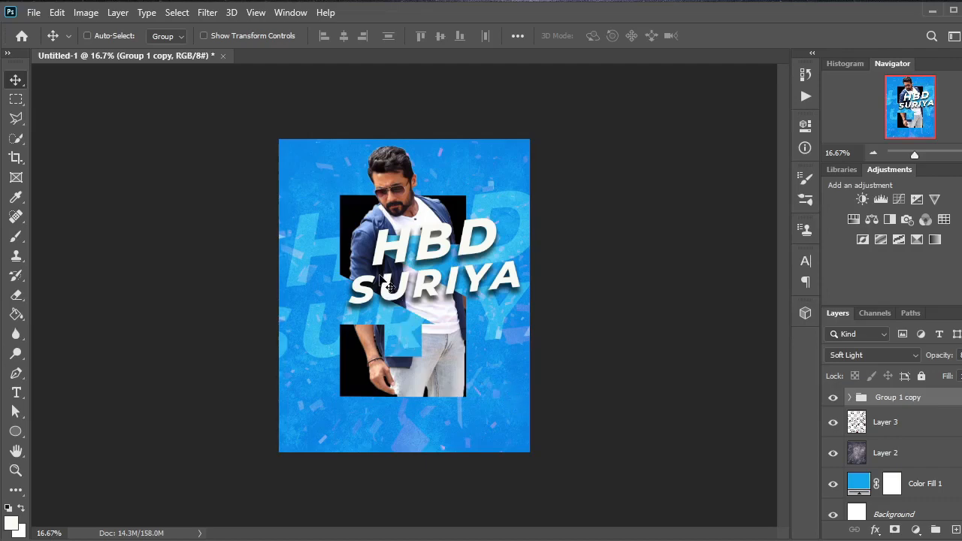
Step: Above the original text group, add the text URIYA in black Montserrat ExtraBold Italic, 105 pt, at the poster's top-left corner
scroll(865, 466, "up", 2)
scroll(960, 396, "up", 1)
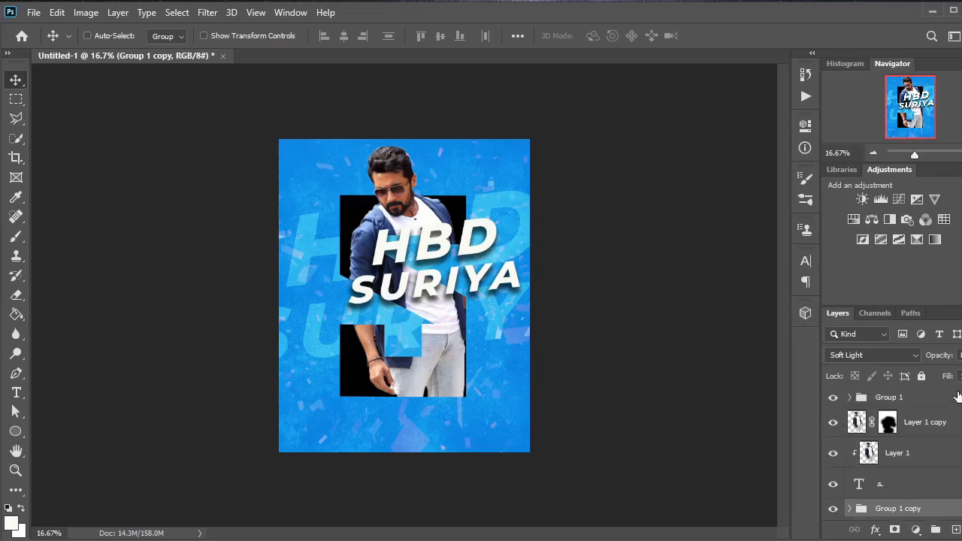
left_click(894, 397)
key("t")
left_click(287, 151)
key("BackSpace")
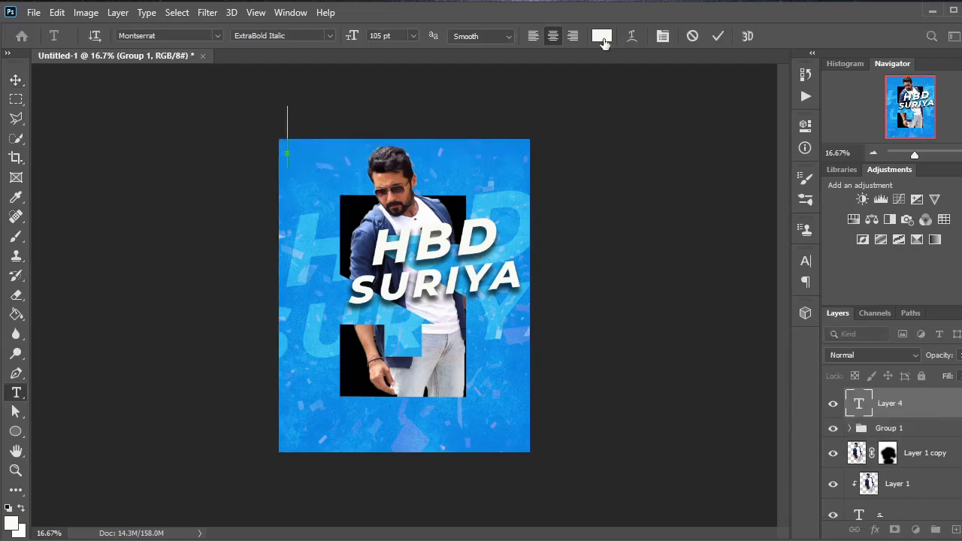
left_click(603, 38)
left_click(549, 255)
key("Return")
type("URIYA")
left_click(717, 34)
Step: Scale the URIYA text to about 21% and place it beside the lower-right end of the large letter S
key("ctrl+t")
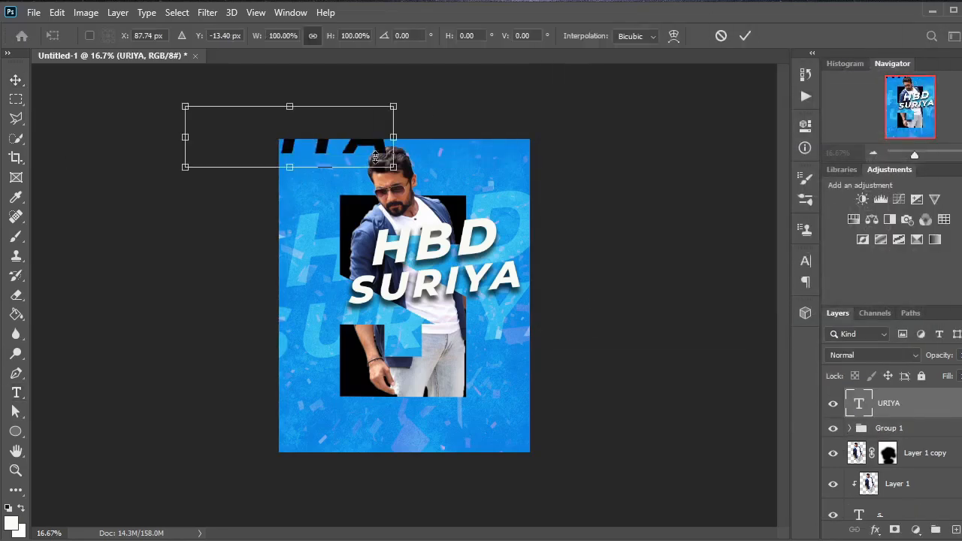
left_click_drag(343, 128, 307, 142)
left_click_drag(392, 213, 520, 402)
left_click(745, 35)
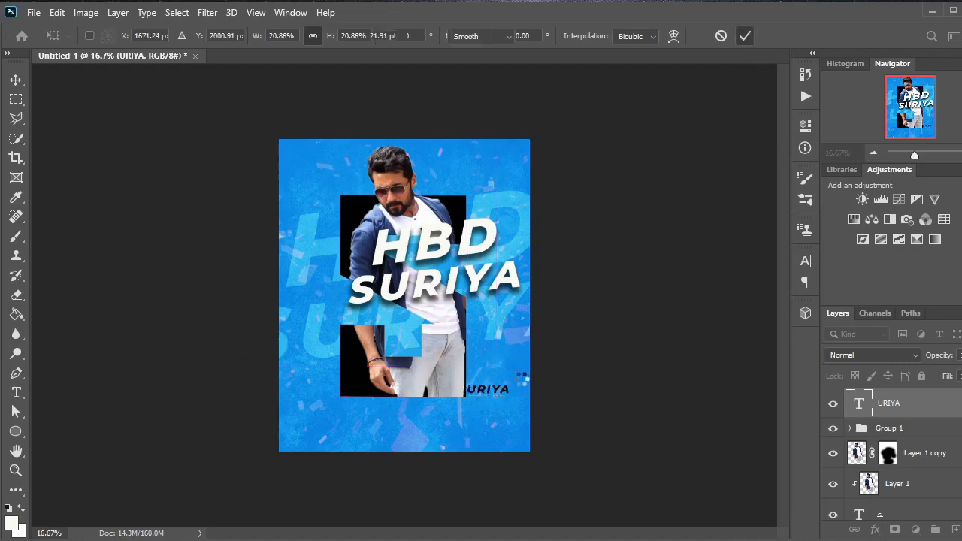